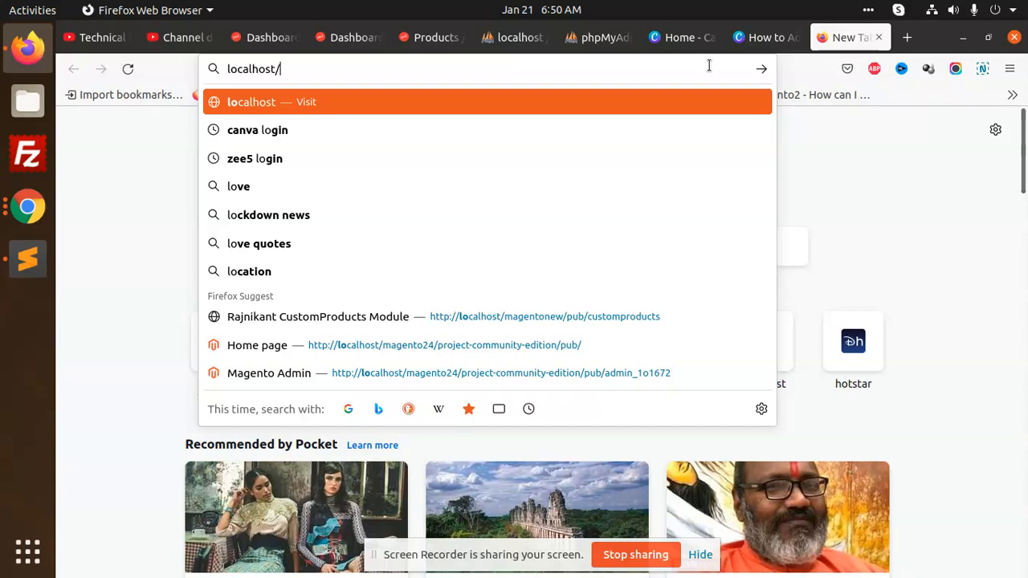
Load the Magento storefront home page at localhost/magentonew/pub/
{"action": "type", "text": "p"}
{"action": "key", "text": "BackSpace"}
{"action": "key", "text": "BackSpace"}
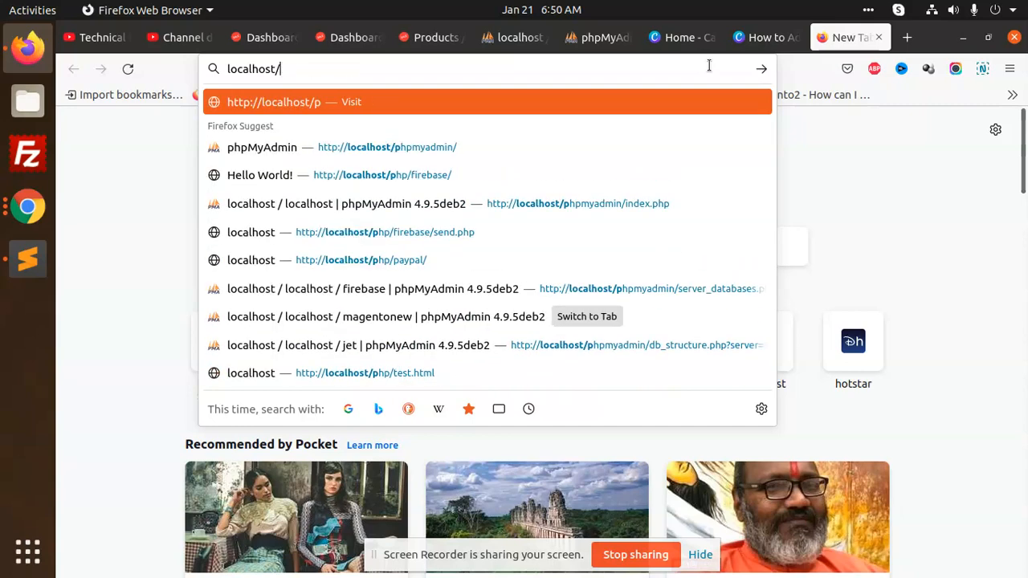
{"action": "type", "text": "magentonew/p"}
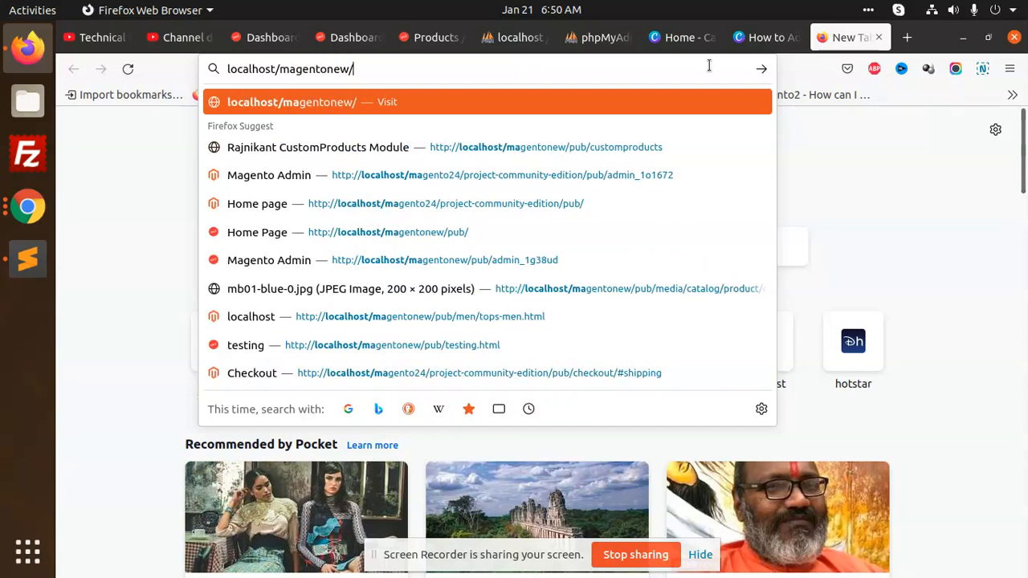
{"action": "type", "text": "ub/"}
{"action": "key", "text": "Return"}
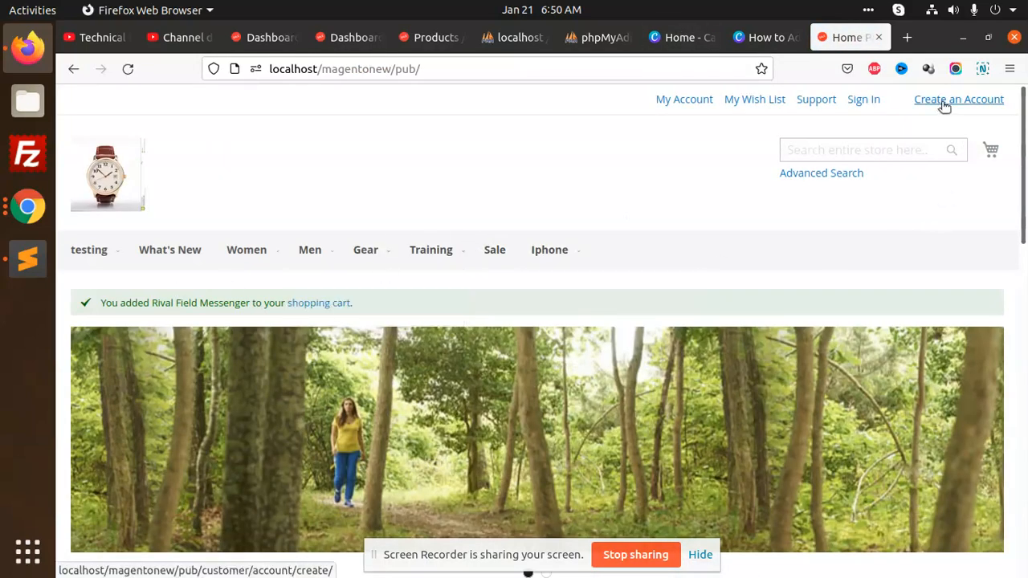
Open the storefront's account creation page and look through the Create New Customer Account form
{"action": "left_click", "coordinate": [938, 102]}
{"action": "scroll", "coordinate": [449, 305], "scroll_direction": "down", "scroll_amount": 4}
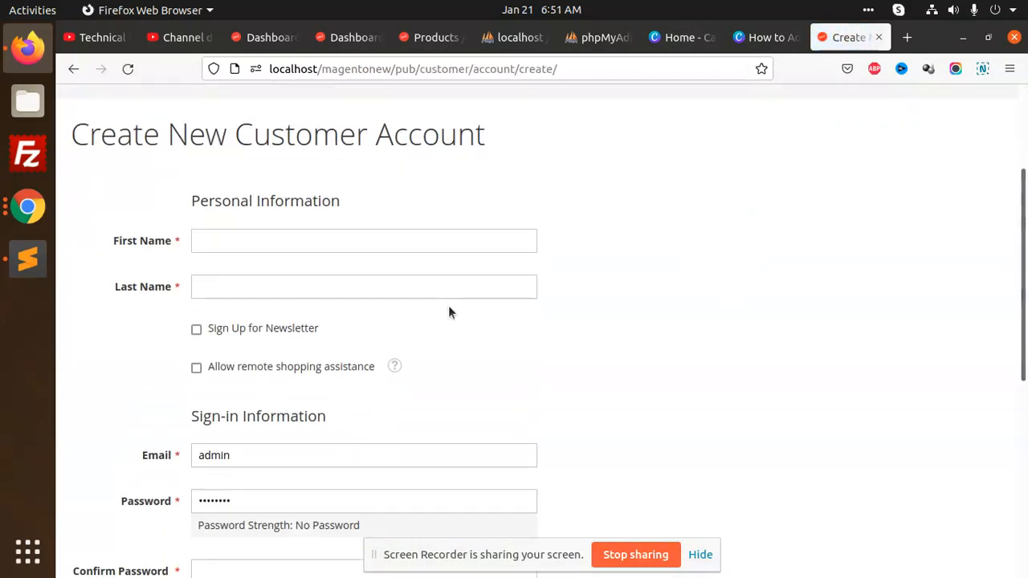
{"action": "scroll", "coordinate": [473, 339], "scroll_direction": "down", "scroll_amount": 3}
{"action": "scroll", "coordinate": [565, 340], "scroll_direction": "up", "scroll_amount": 5}
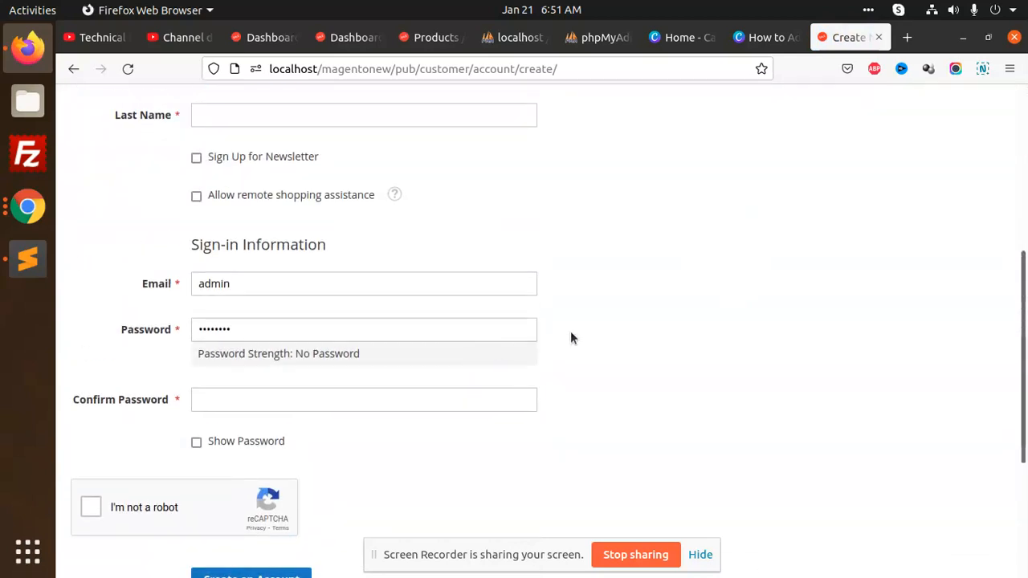
{"action": "scroll", "coordinate": [298, 200], "scroll_direction": "up", "scroll_amount": 3}
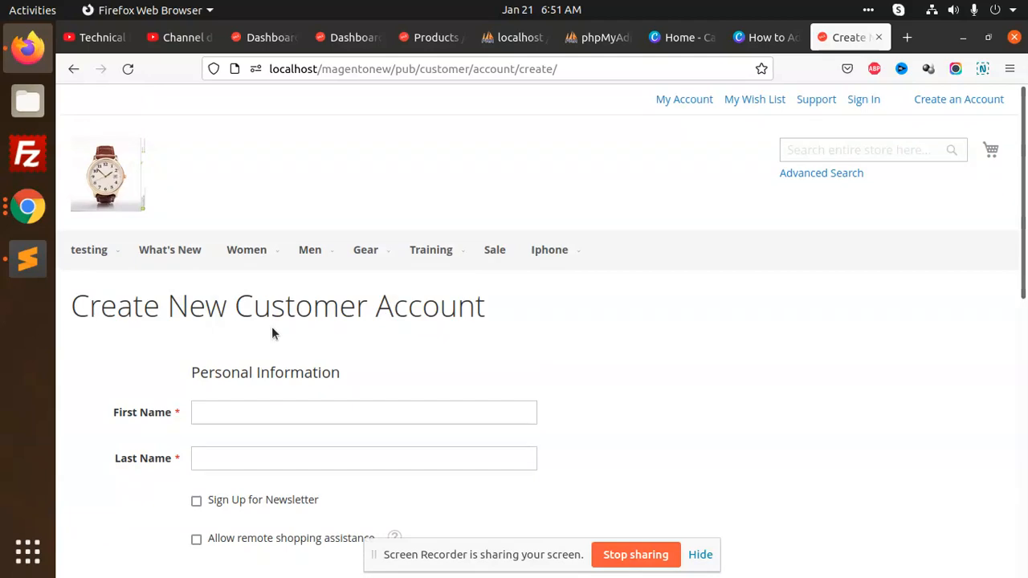
{"action": "scroll", "coordinate": [294, 348], "scroll_direction": "down", "scroll_amount": 7}
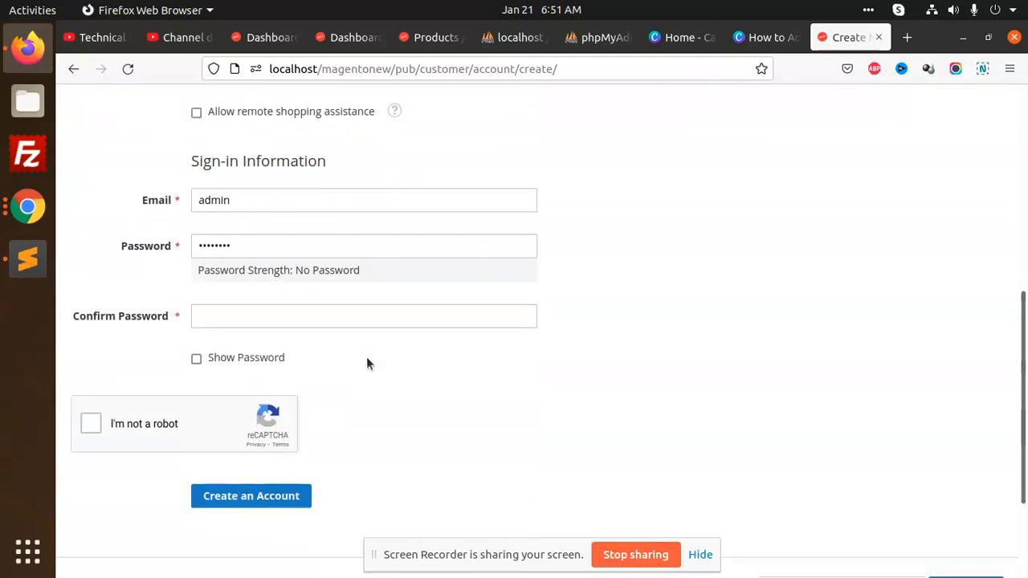
{"action": "scroll", "coordinate": [562, 349], "scroll_direction": "up", "scroll_amount": 4}
{"action": "scroll", "coordinate": [596, 344], "scroll_direction": "up", "scroll_amount": 3}
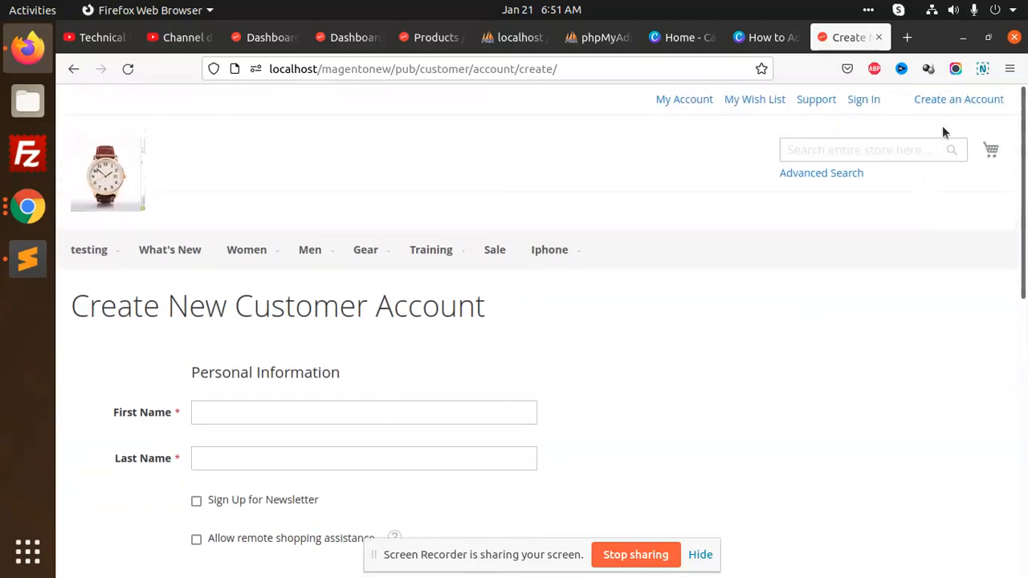
Open the storefront's sign-in page and look over the Customer Login form
{"action": "left_click", "coordinate": [863, 99]}
{"action": "scroll", "coordinate": [375, 330], "scroll_direction": "down", "scroll_amount": 3}
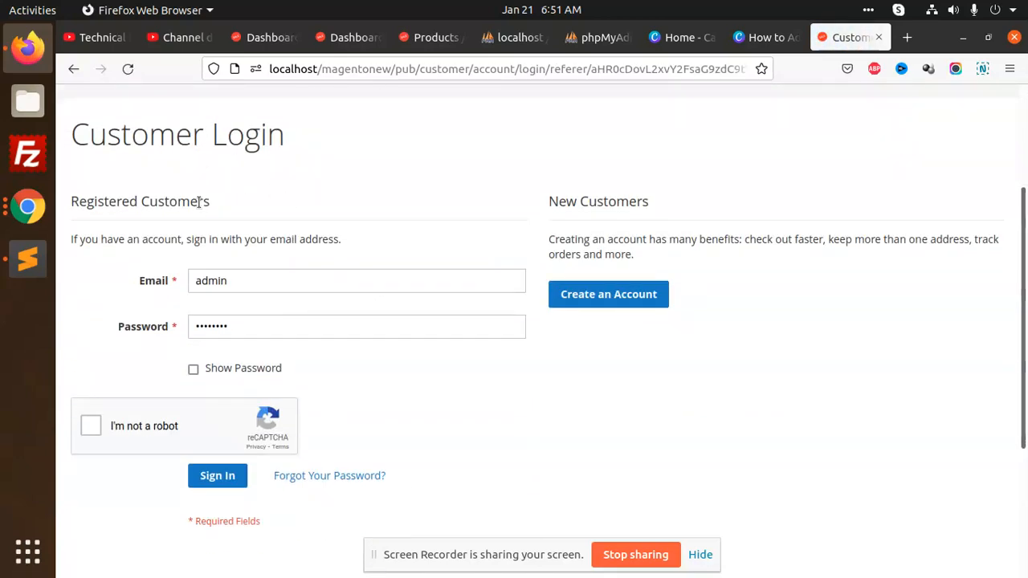
{"action": "scroll", "coordinate": [104, 229], "scroll_direction": "up", "scroll_amount": 2}
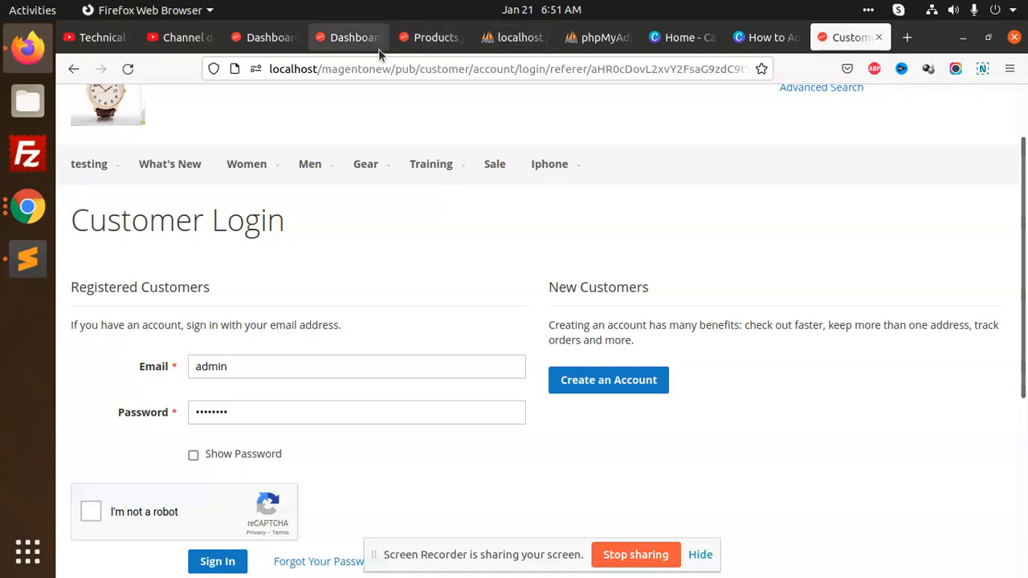
Switch to the Magento admin and open the Login Info Block for editing from the content blocks list
{"action": "left_click", "coordinate": [432, 37]}
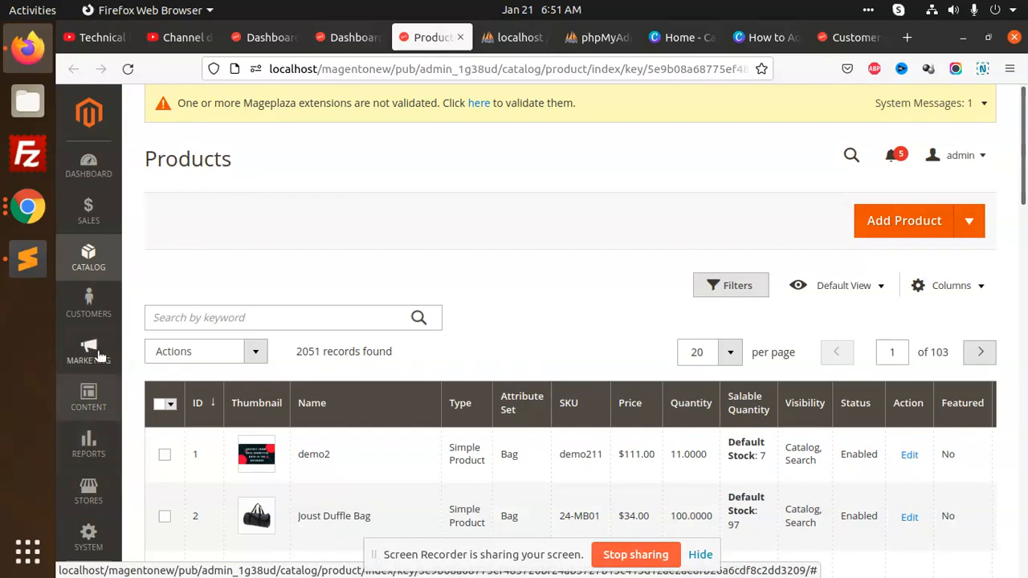
{"action": "left_click", "coordinate": [91, 389]}
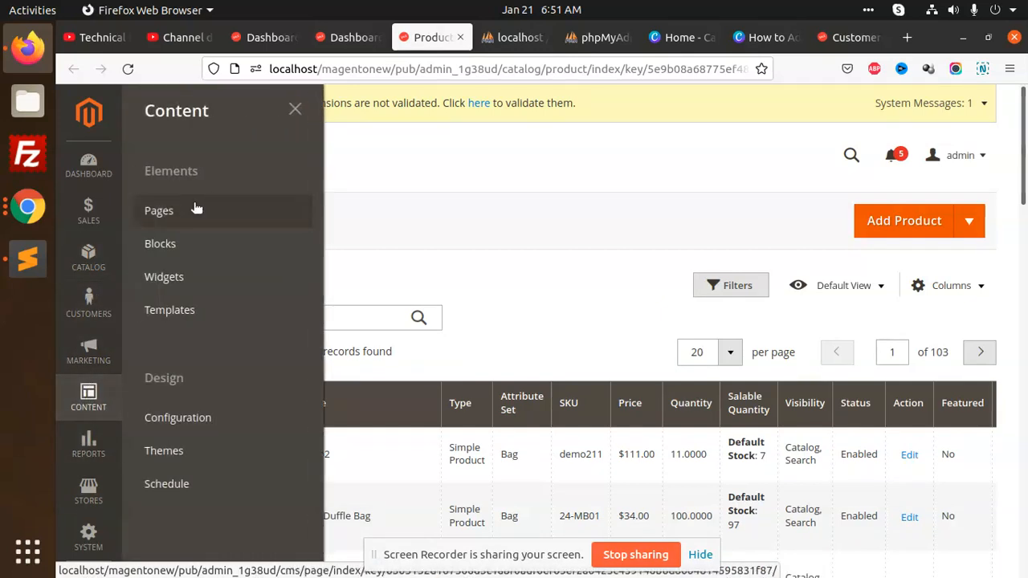
{"action": "left_click", "coordinate": [204, 241]}
{"action": "scroll", "coordinate": [545, 280], "scroll_direction": "down", "scroll_amount": 5}
{"action": "scroll", "coordinate": [488, 269], "scroll_direction": "up", "scroll_amount": 2}
{"action": "scroll", "coordinate": [489, 265], "scroll_direction": "down", "scroll_amount": 4}
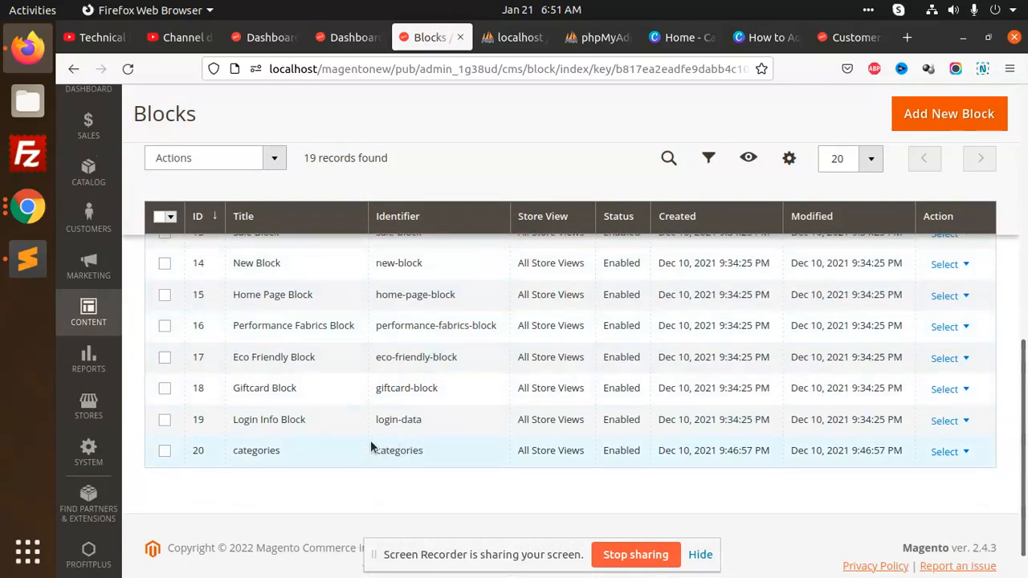
{"action": "left_click", "coordinate": [967, 422]}
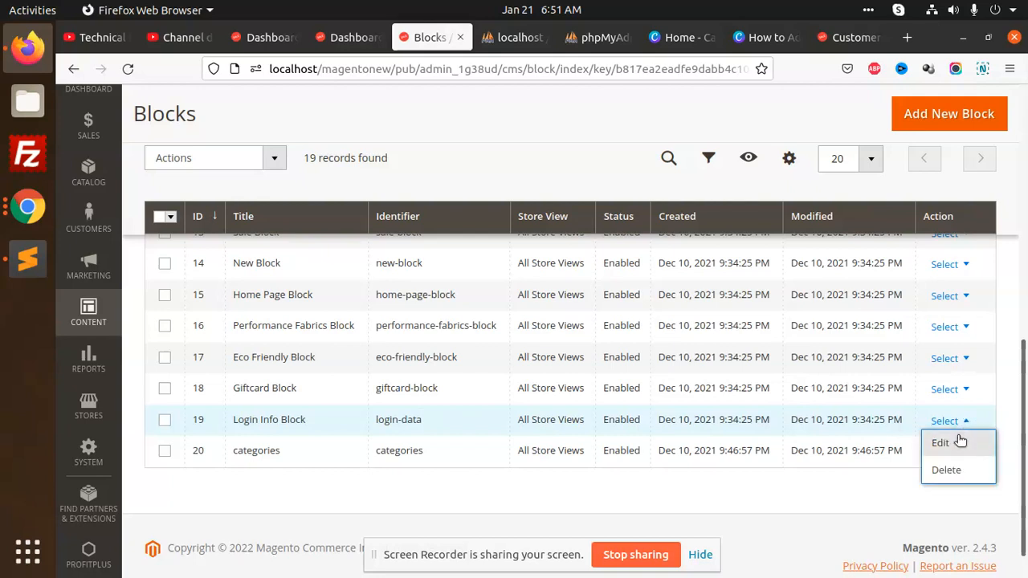
{"action": "left_click", "coordinate": [953, 442]}
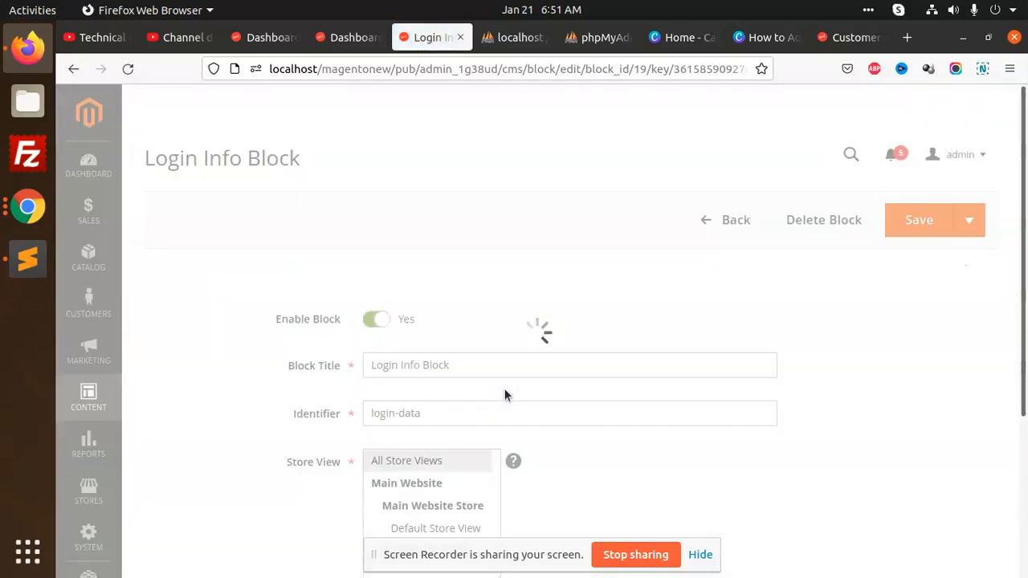
Inspect the Login Info Block's HTML code in Page Builder and leave it without saving
{"action": "scroll", "coordinate": [505, 395], "scroll_direction": "down", "scroll_amount": 5}
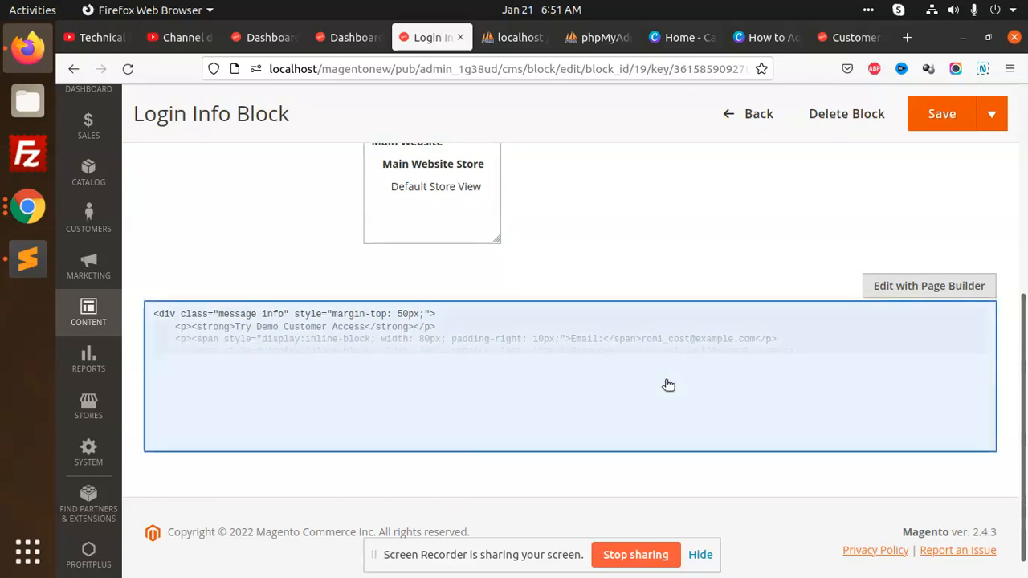
{"action": "left_click", "coordinate": [922, 288]}
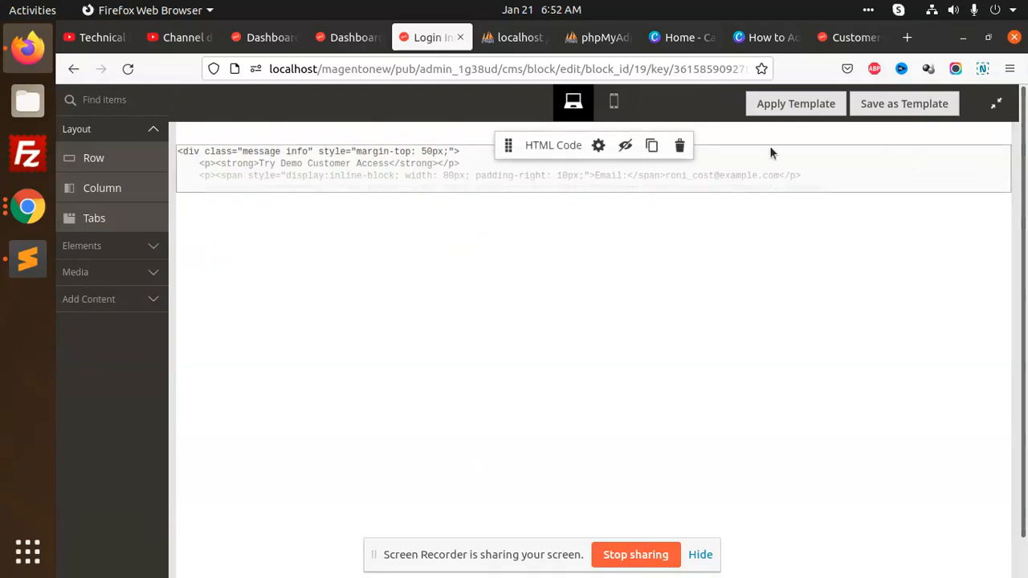
{"action": "left_click", "coordinate": [597, 147]}
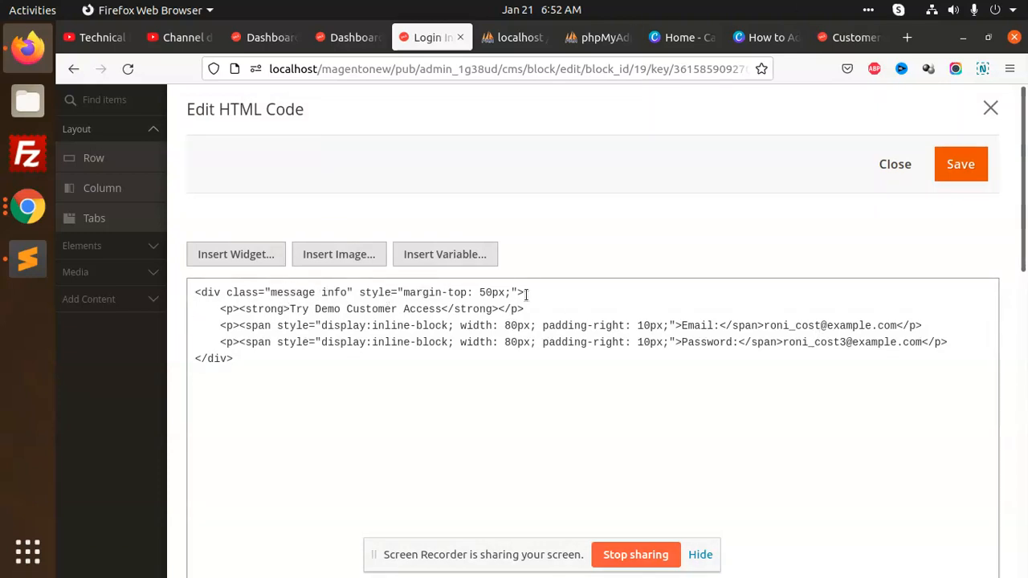
{"action": "left_click_drag", "start_coordinate": [271, 388], "coordinate": [193, 285]}
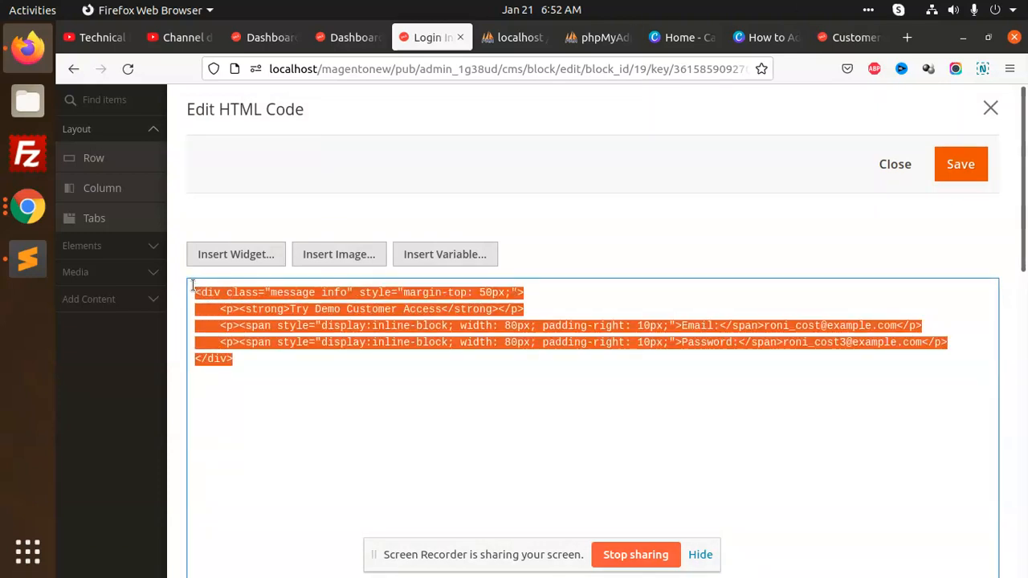
{"action": "left_click", "coordinate": [239, 325]}
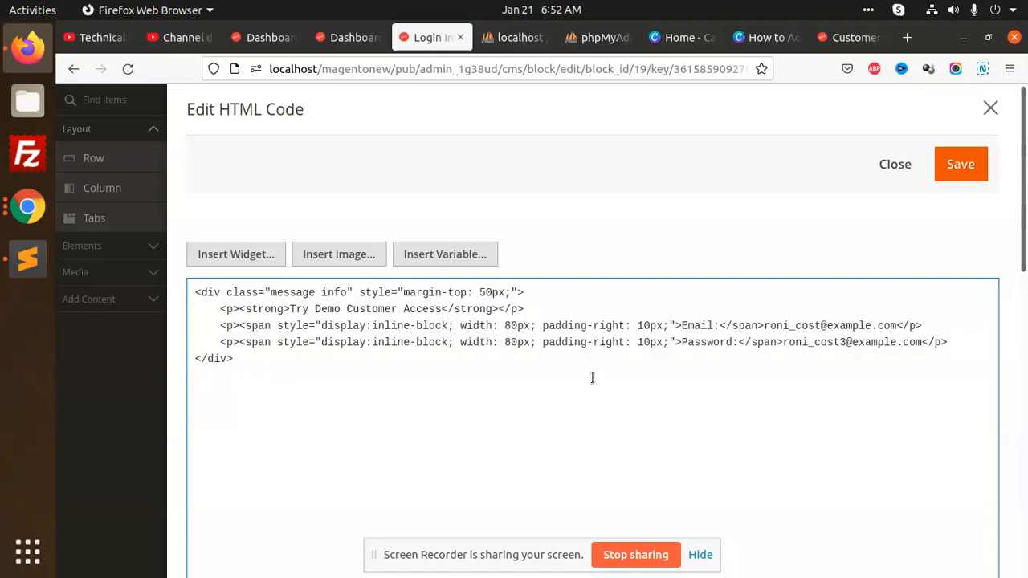
{"action": "left_click", "coordinate": [991, 109]}
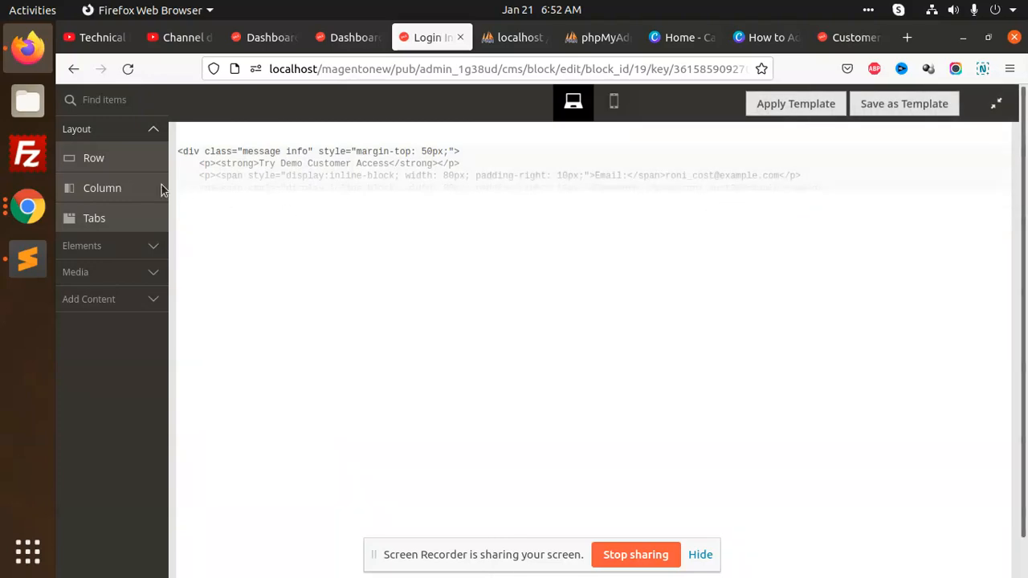
{"action": "left_click", "coordinate": [996, 103]}
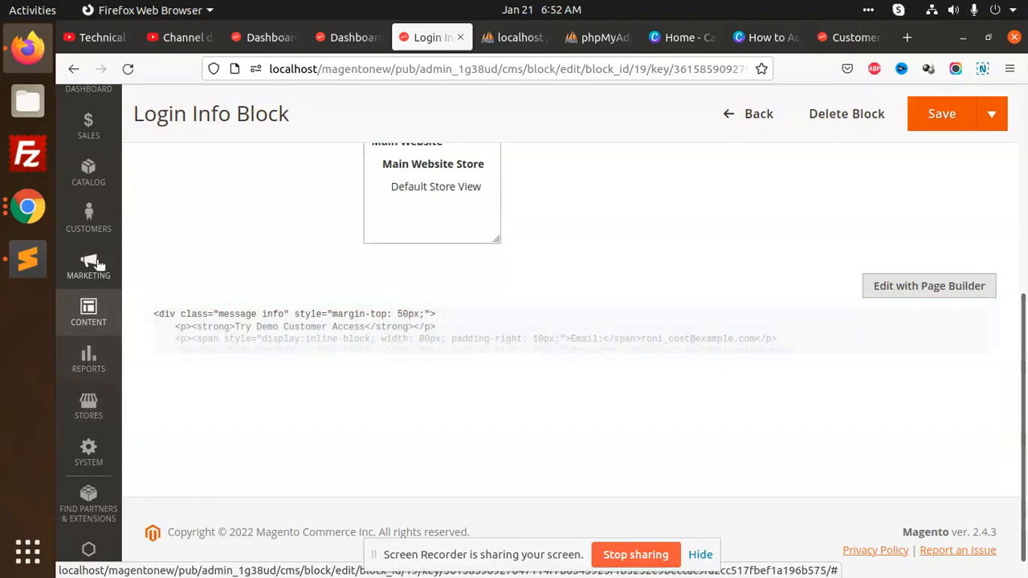
Open the Login Info widget from the content widgets list
{"action": "left_click", "coordinate": [89, 309]}
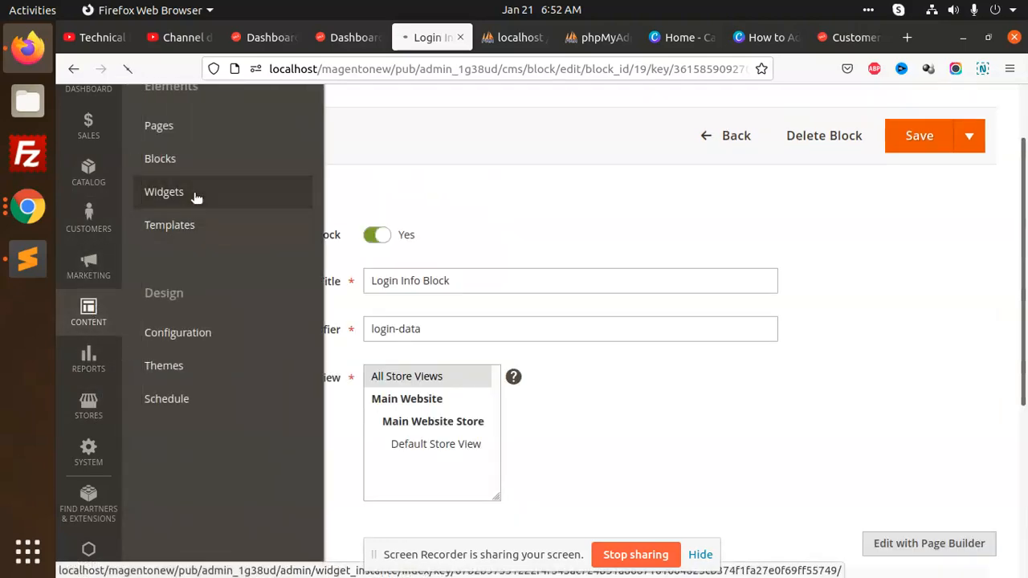
{"action": "left_click", "coordinate": [197, 194]}
{"action": "scroll", "coordinate": [763, 338], "scroll_direction": "down", "scroll_amount": 10}
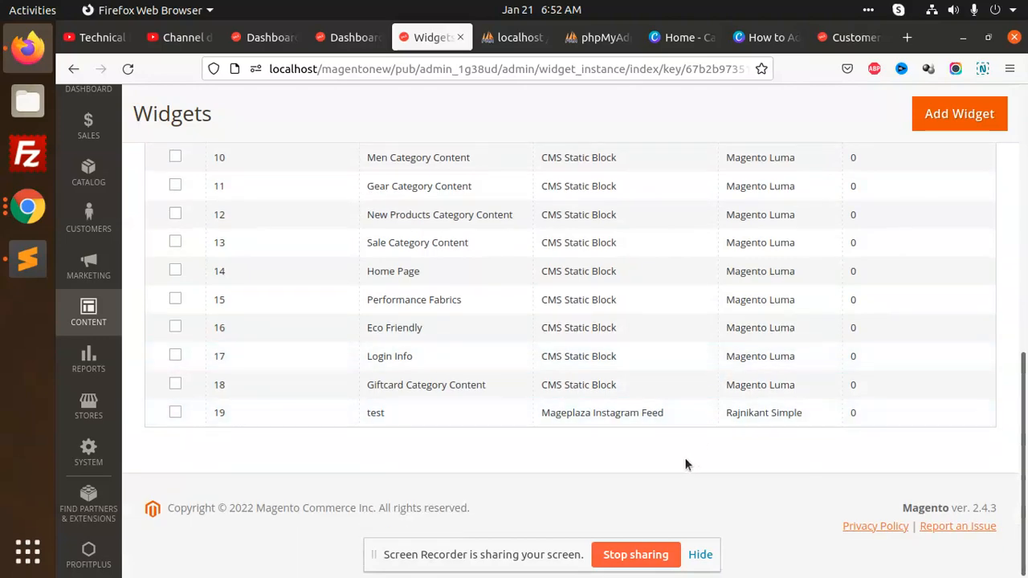
{"action": "left_click", "coordinate": [409, 364]}
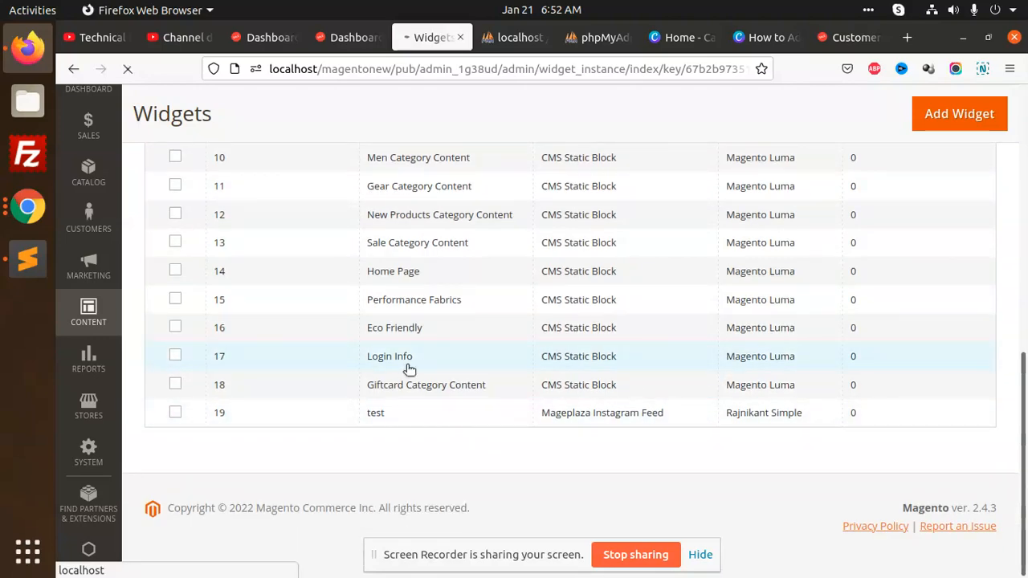
Set the container in the Login Info widget's layout update to After Page Header, check the widget options and save the widget
{"action": "scroll", "coordinate": [482, 370], "scroll_direction": "down", "scroll_amount": 2}
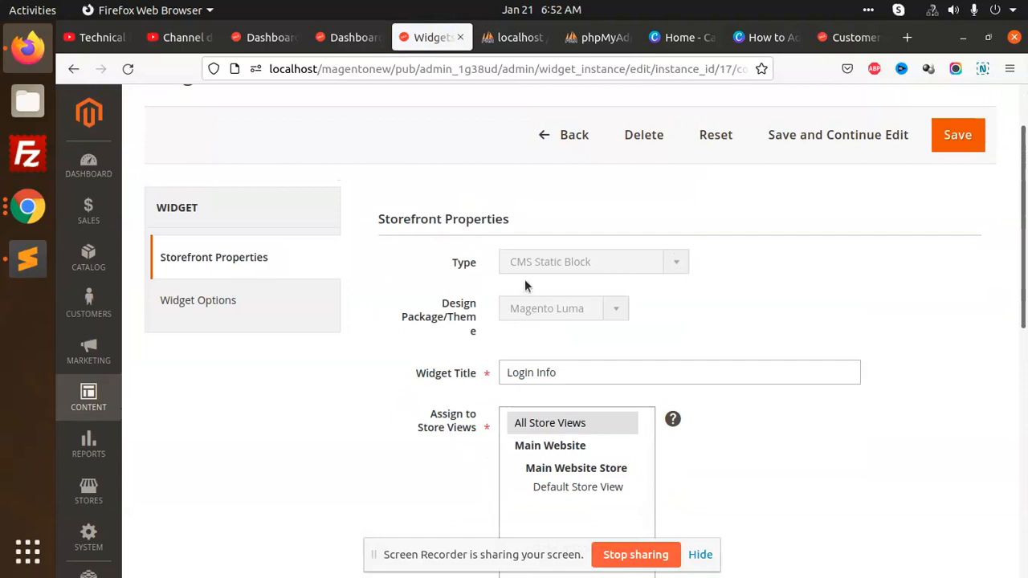
{"action": "scroll", "coordinate": [562, 337], "scroll_direction": "down", "scroll_amount": 2}
{"action": "scroll", "coordinate": [544, 318], "scroll_direction": "down", "scroll_amount": 5}
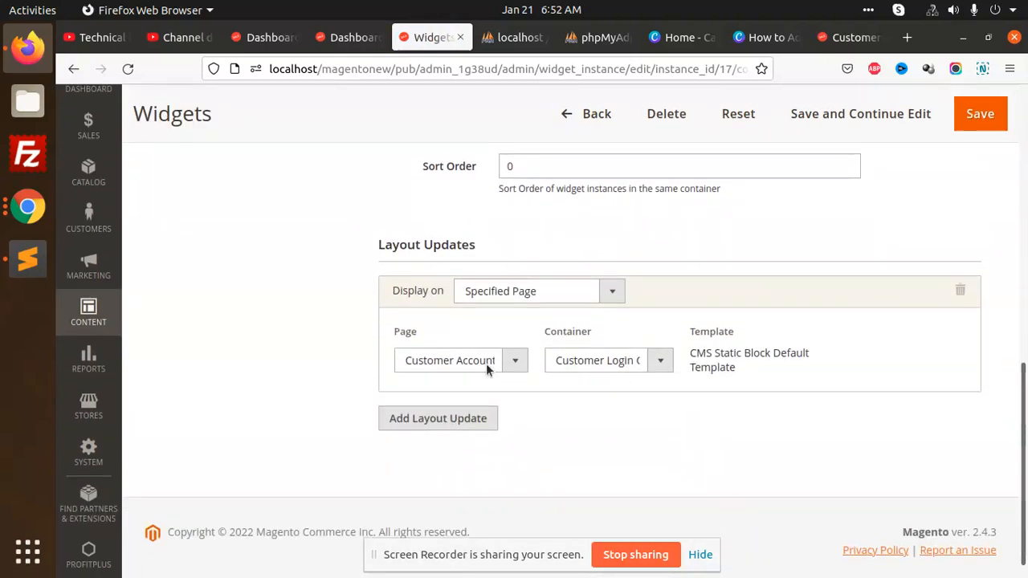
{"action": "left_click", "coordinate": [641, 362]}
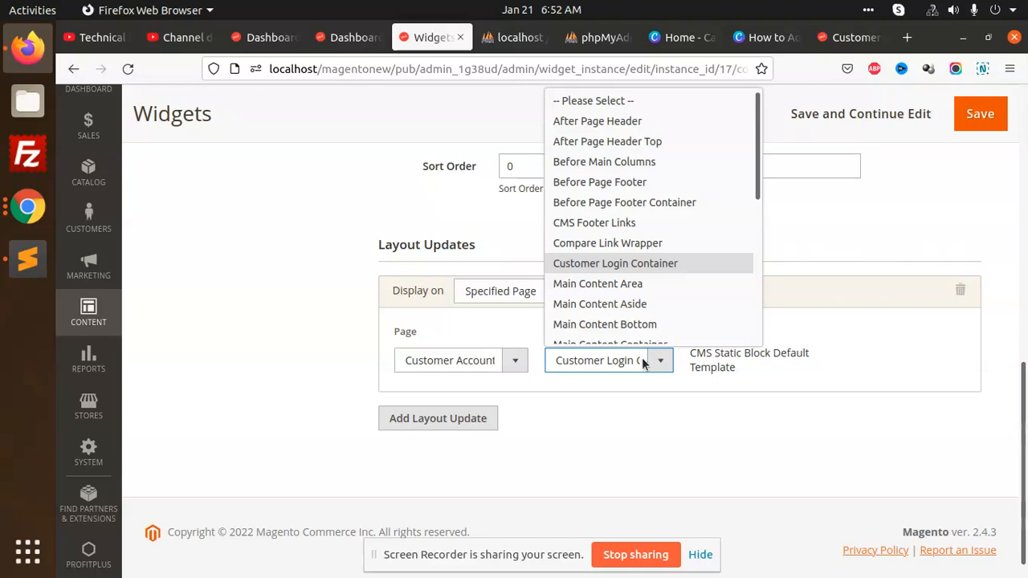
{"action": "left_click", "coordinate": [630, 123]}
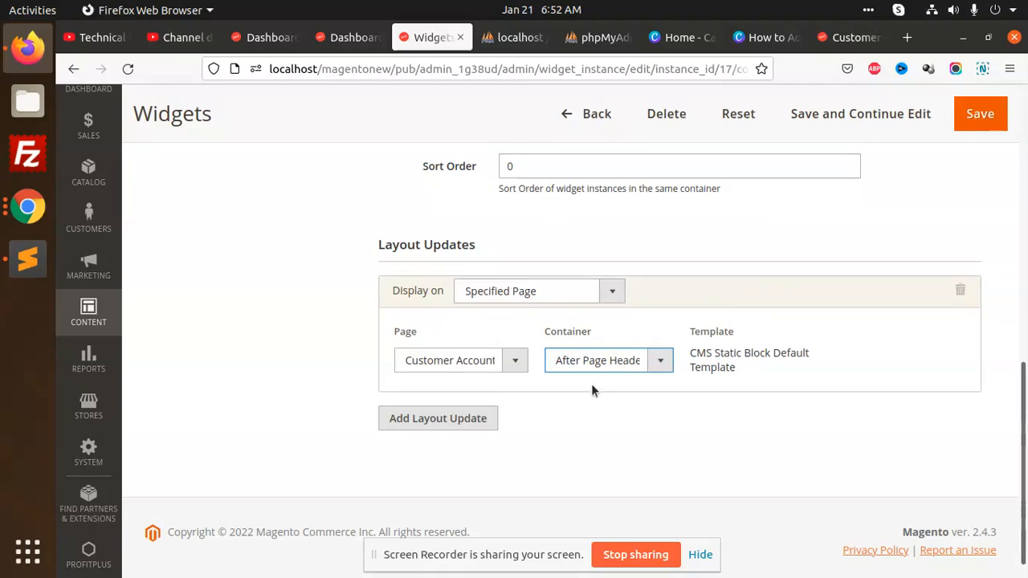
{"action": "scroll", "coordinate": [356, 301], "scroll_direction": "up", "scroll_amount": 10}
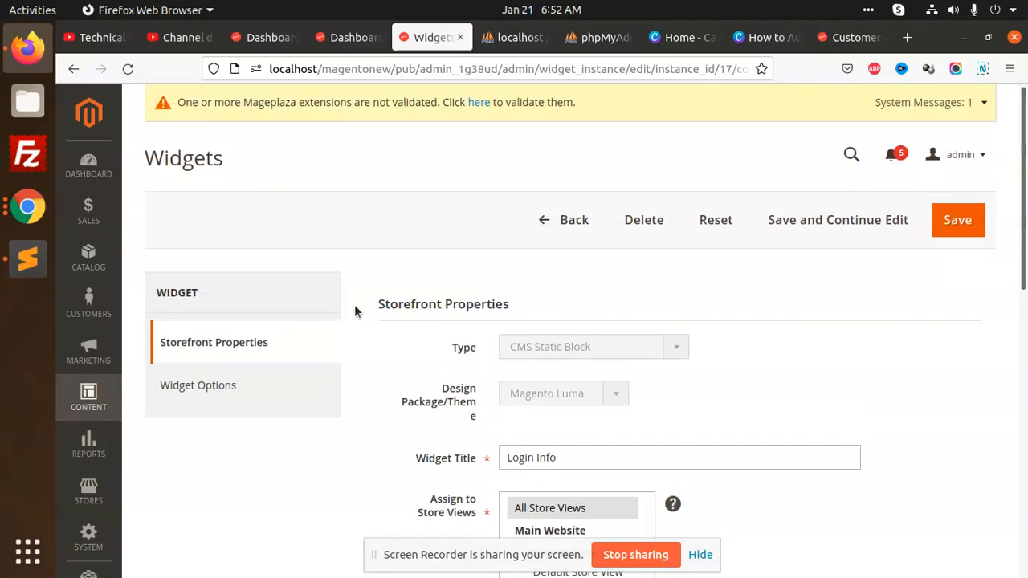
{"action": "scroll", "coordinate": [366, 330], "scroll_direction": "down", "scroll_amount": 1}
{"action": "left_click", "coordinate": [257, 314]}
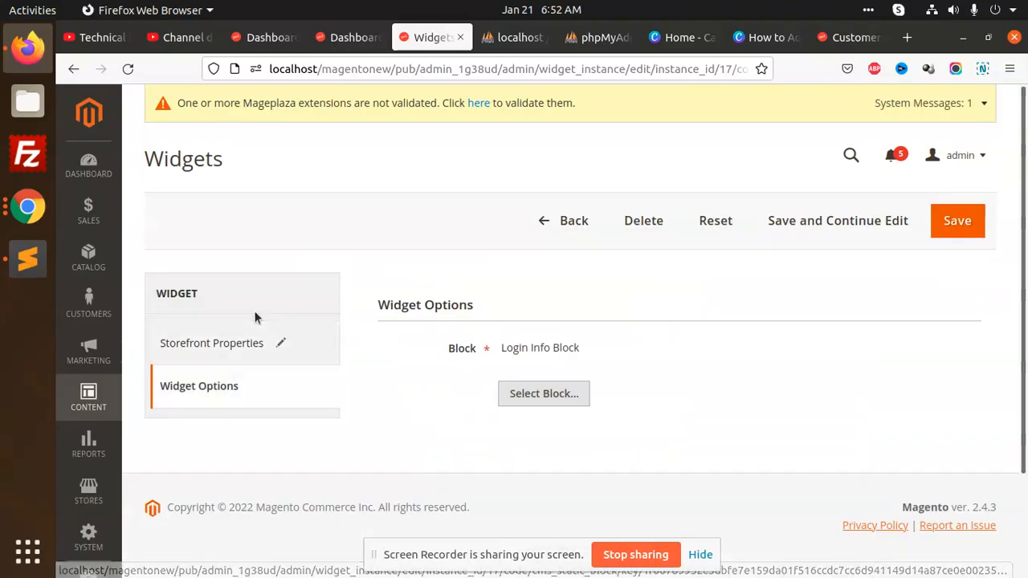
{"action": "left_click", "coordinate": [263, 347]}
{"action": "left_click", "coordinate": [962, 228]}
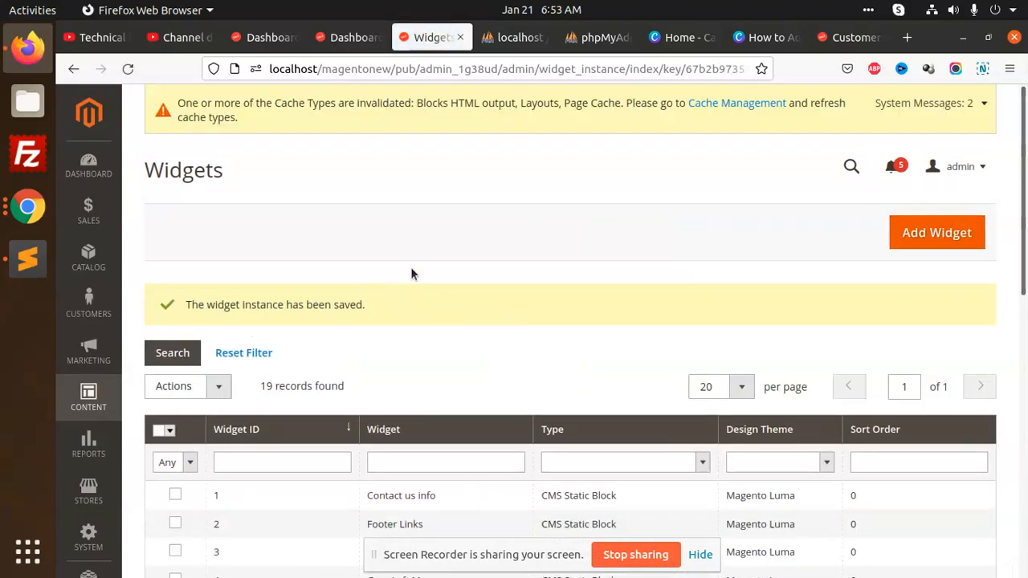
Flush the Magento cache from Cache Management and reload the storefront's Customer Login page
{"action": "left_click", "coordinate": [709, 103]}
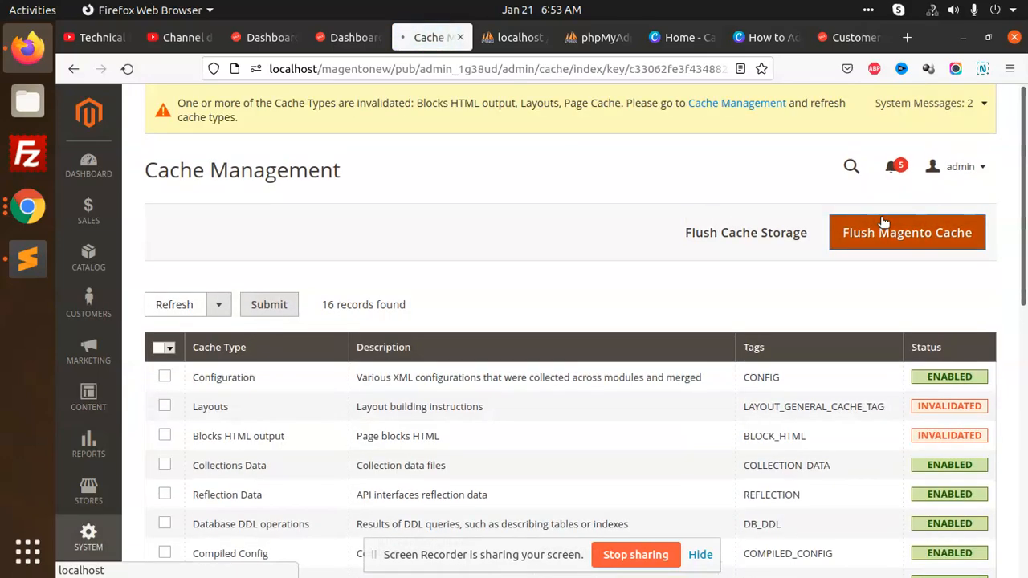
{"action": "left_click", "coordinate": [883, 234]}
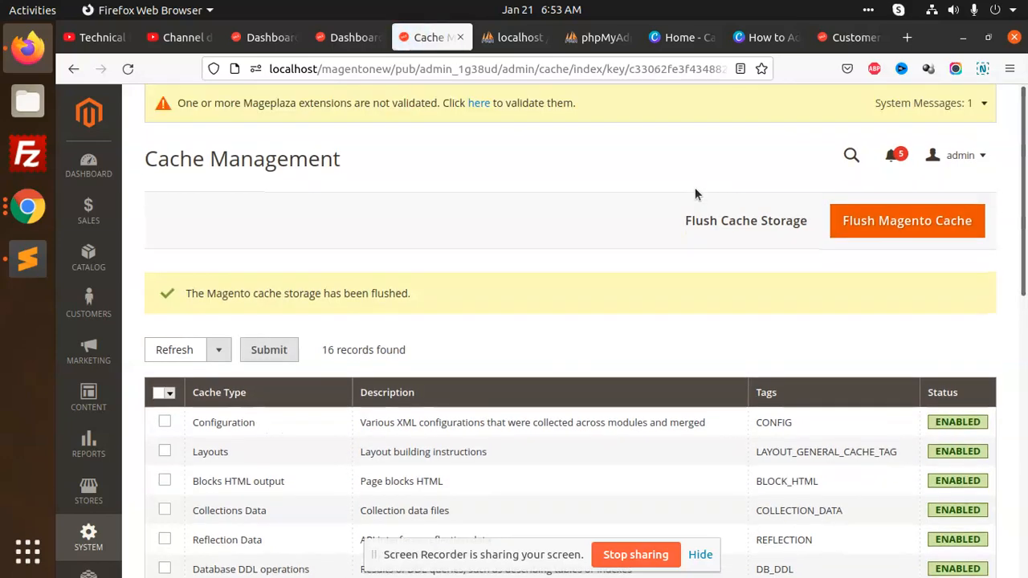
{"action": "left_click", "coordinate": [844, 37]}
{"action": "left_click", "coordinate": [128, 68]}
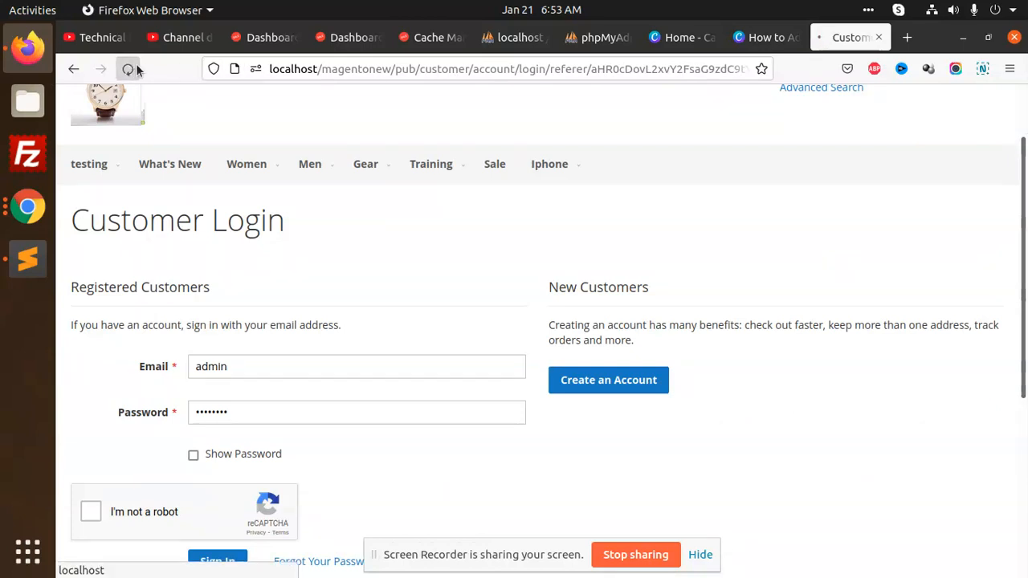
Look over the reloaded storefront Customer Login page for the Login Info block
{"action": "scroll", "coordinate": [382, 265], "scroll_direction": "down", "scroll_amount": 5}
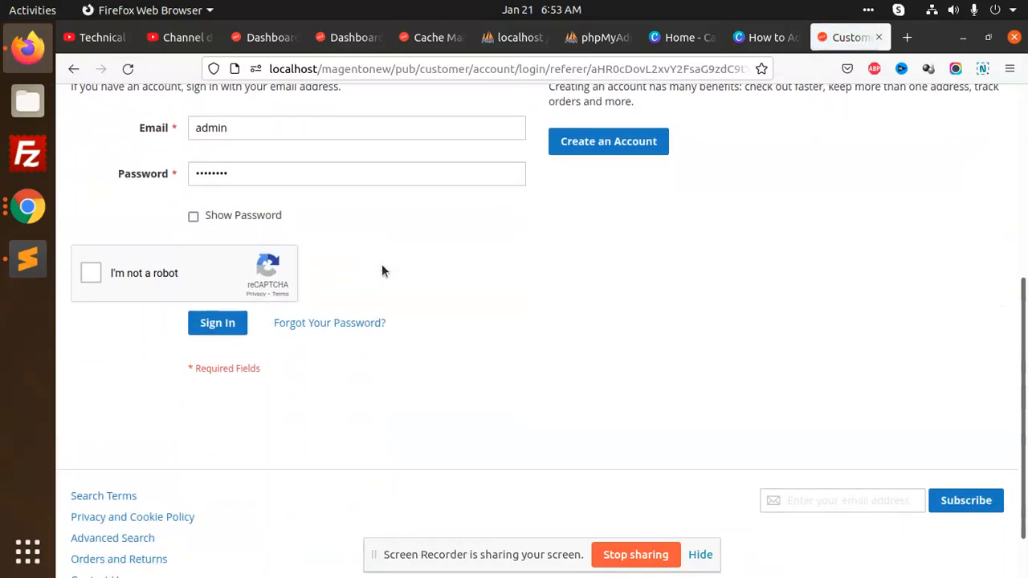
{"action": "scroll", "coordinate": [389, 300], "scroll_direction": "up", "scroll_amount": 5}
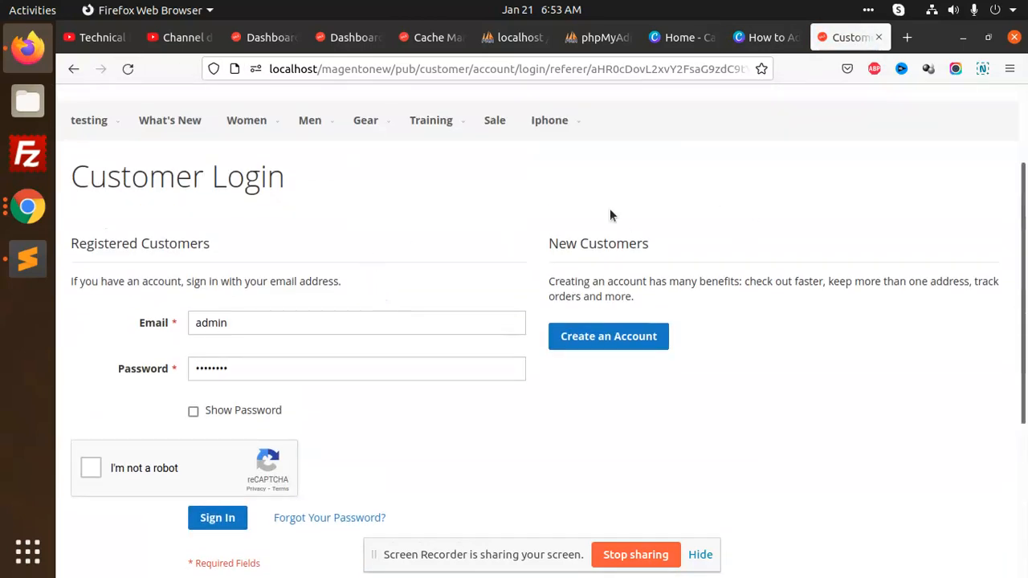
{"action": "scroll", "coordinate": [562, 232], "scroll_direction": "up", "scroll_amount": 3}
{"action": "scroll", "coordinate": [448, 275], "scroll_direction": "down", "scroll_amount": 2}
{"action": "scroll", "coordinate": [482, 265], "scroll_direction": "up", "scroll_amount": 2}
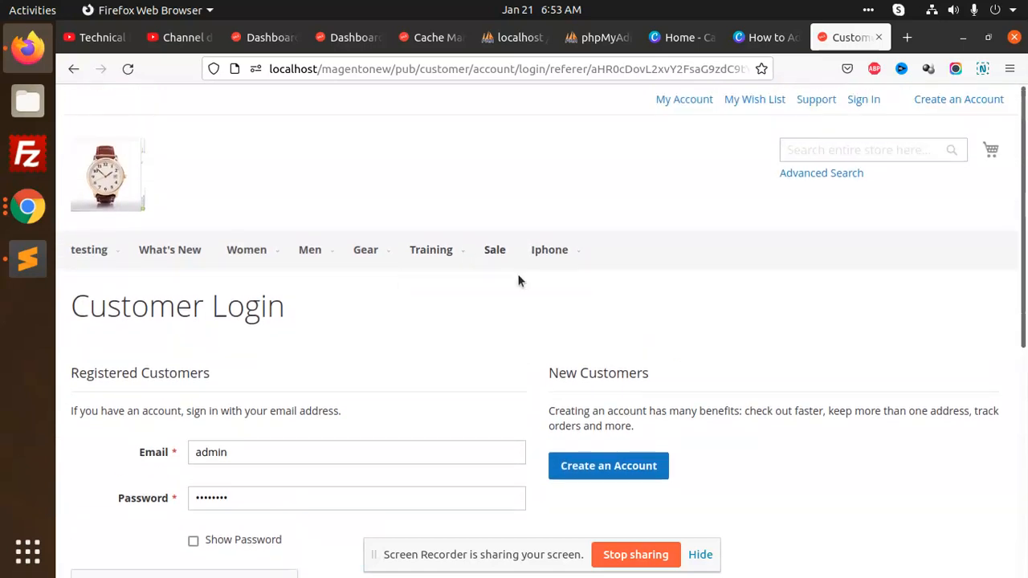
Set the Default Store View's applied theme to Magento Luma in the design configuration and save it
{"action": "left_click", "coordinate": [412, 37]}
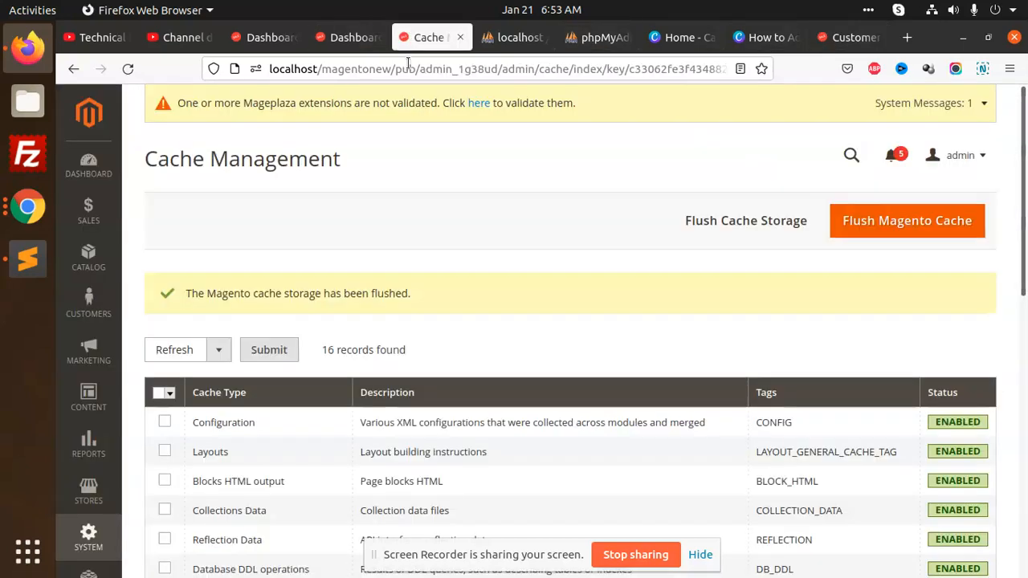
{"action": "left_click", "coordinate": [110, 321]}
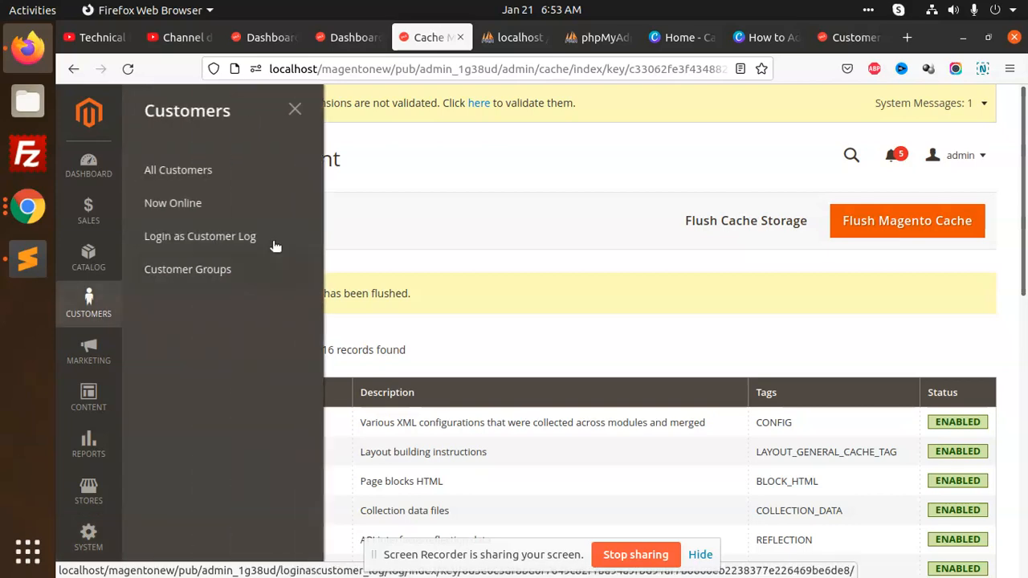
{"action": "left_click", "coordinate": [113, 406]}
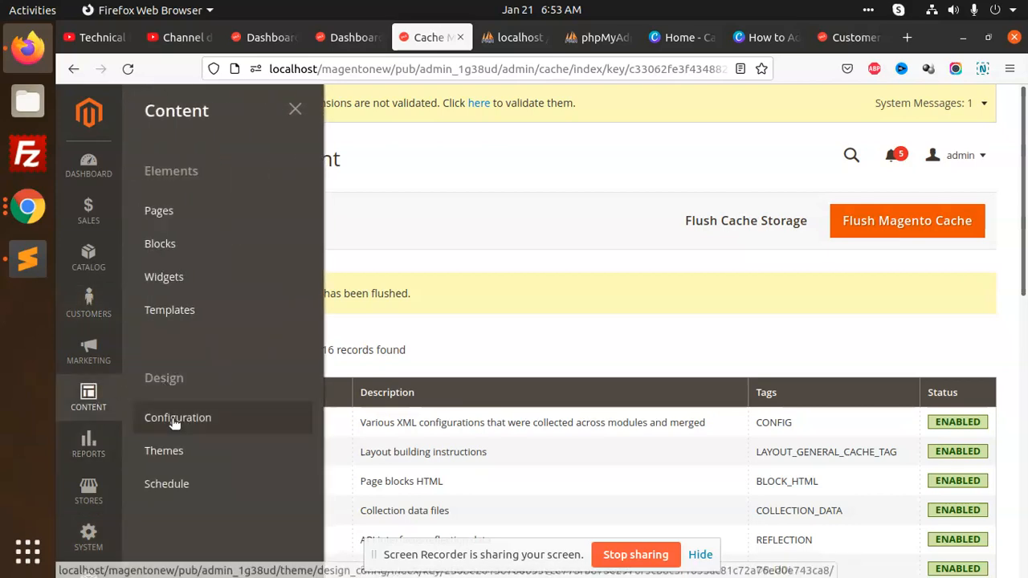
{"action": "left_click", "coordinate": [174, 424]}
{"action": "scroll", "coordinate": [758, 309], "scroll_direction": "down", "scroll_amount": 3}
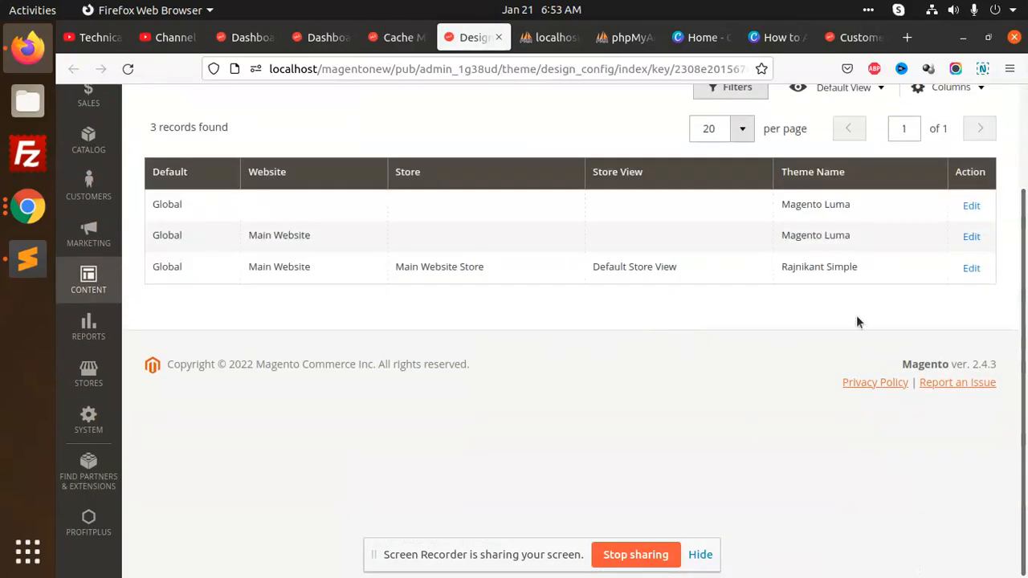
{"action": "left_click", "coordinate": [971, 268]}
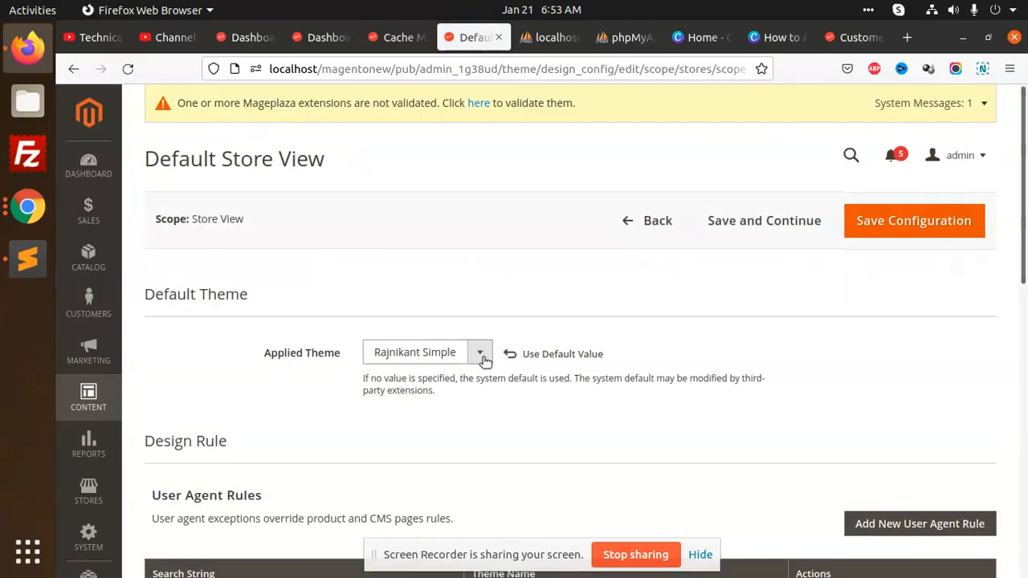
{"action": "left_click", "coordinate": [481, 356]}
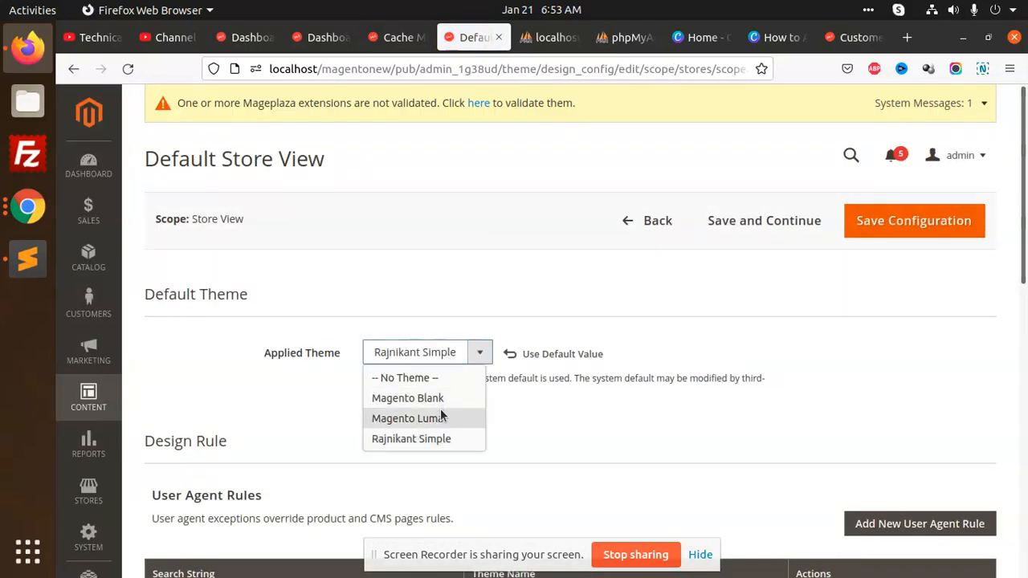
{"action": "left_click", "coordinate": [440, 416]}
{"action": "left_click", "coordinate": [895, 235]}
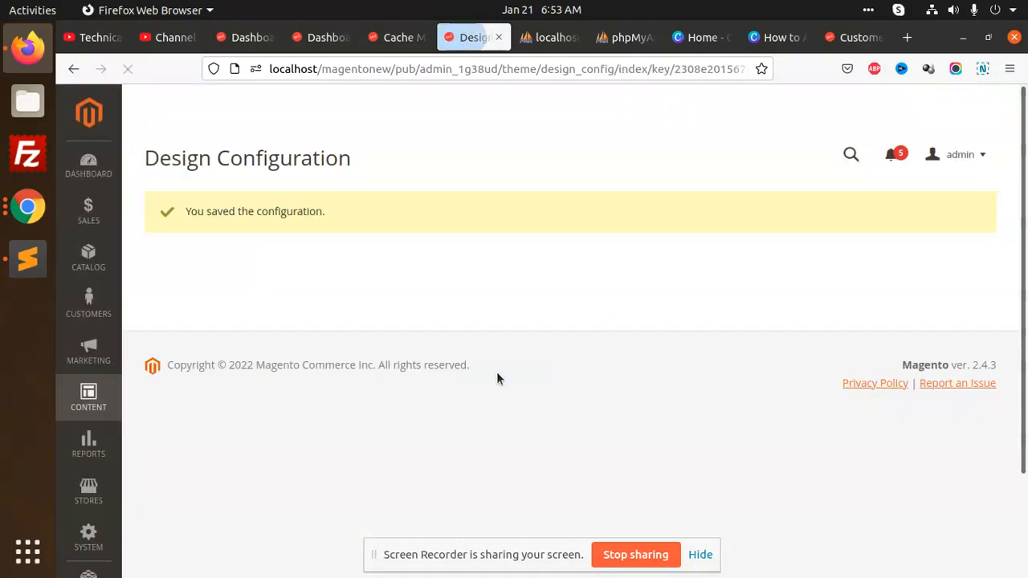
{"action": "scroll", "coordinate": [587, 303], "scroll_direction": "up", "scroll_amount": 1}
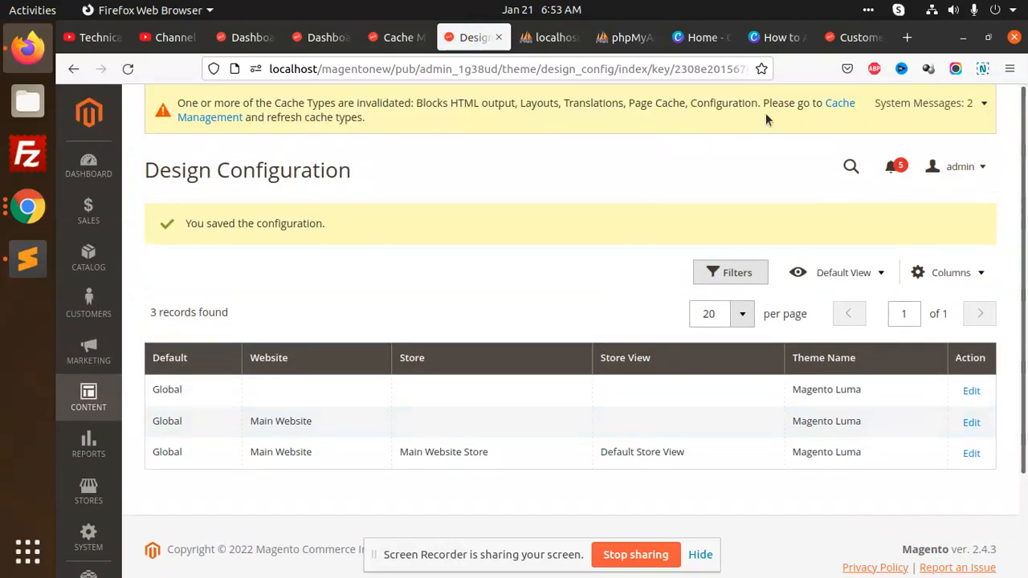
Flush the Magento cache, reload the storefront's Customer Login page and examine the demo customer access block
{"action": "left_click", "coordinate": [856, 104]}
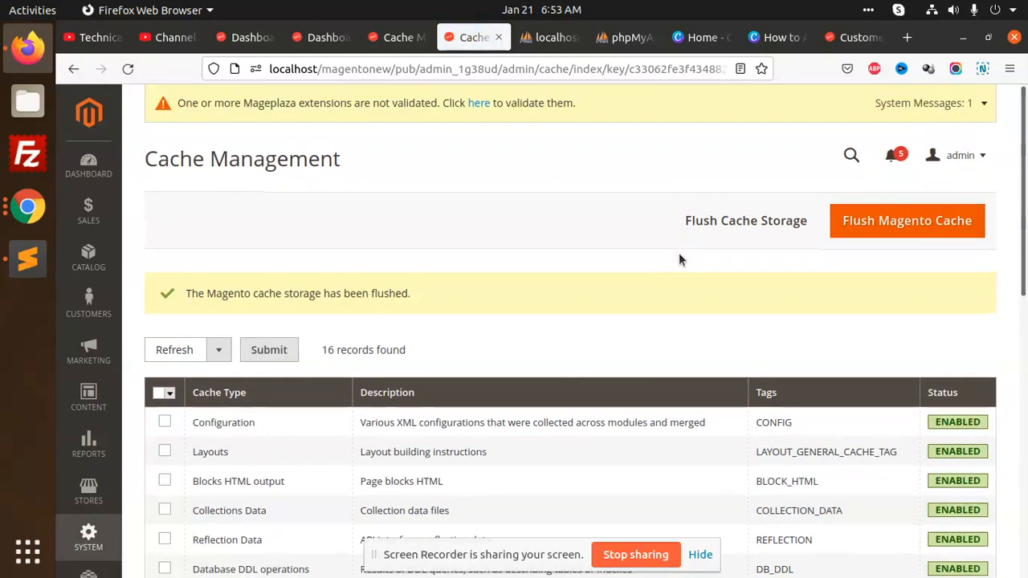
{"action": "left_click", "coordinate": [853, 37]}
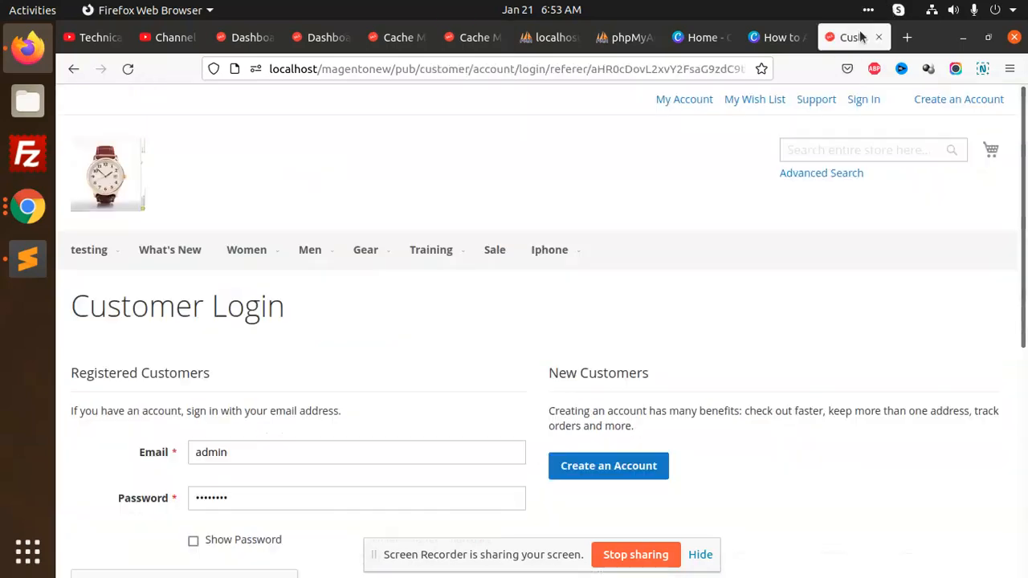
{"action": "left_click", "coordinate": [130, 69]}
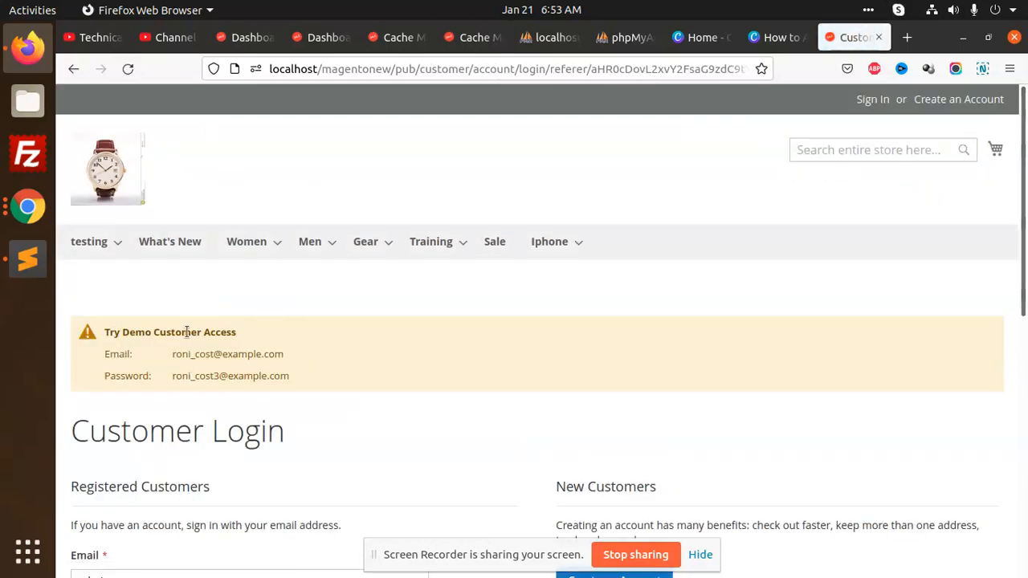
{"action": "left_click_drag", "start_coordinate": [105, 334], "coordinate": [236, 336]}
{"action": "left_click_drag", "start_coordinate": [177, 356], "coordinate": [260, 376]}
{"action": "left_click", "coordinate": [375, 370]}
{"action": "scroll", "coordinate": [374, 365], "scroll_direction": "down", "scroll_amount": 3}
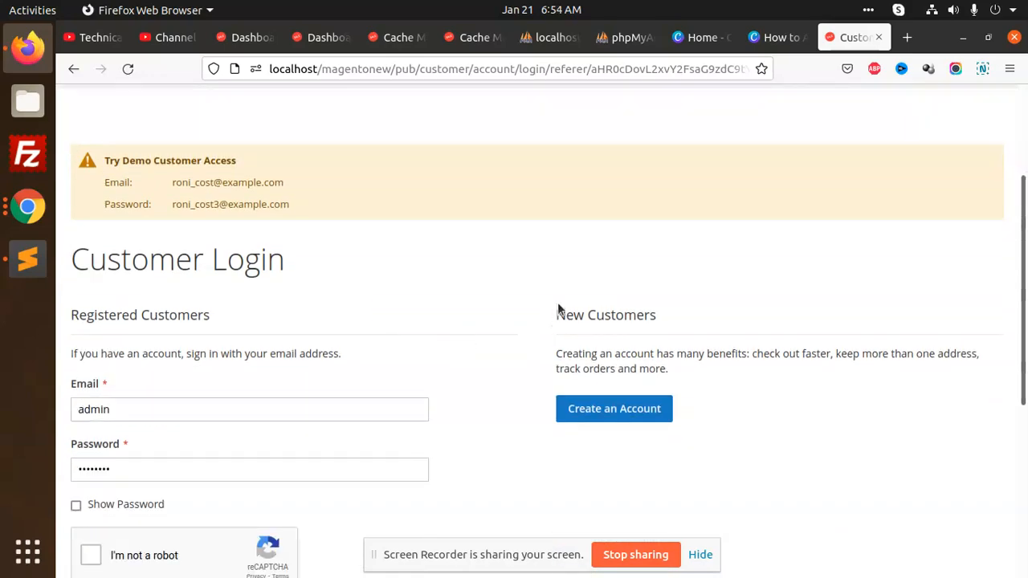
{"action": "scroll", "coordinate": [558, 307], "scroll_direction": "up", "scroll_amount": 3}
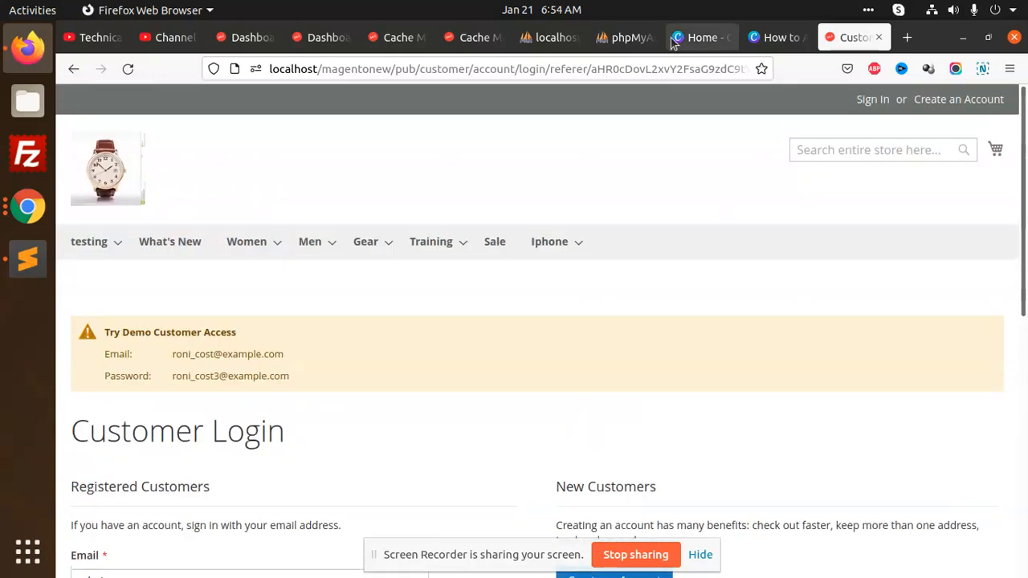
Set the Default Store View's applied theme to Rajnikant Simple, save the design configuration and flush the Magento cache
{"action": "left_click", "coordinate": [472, 37]}
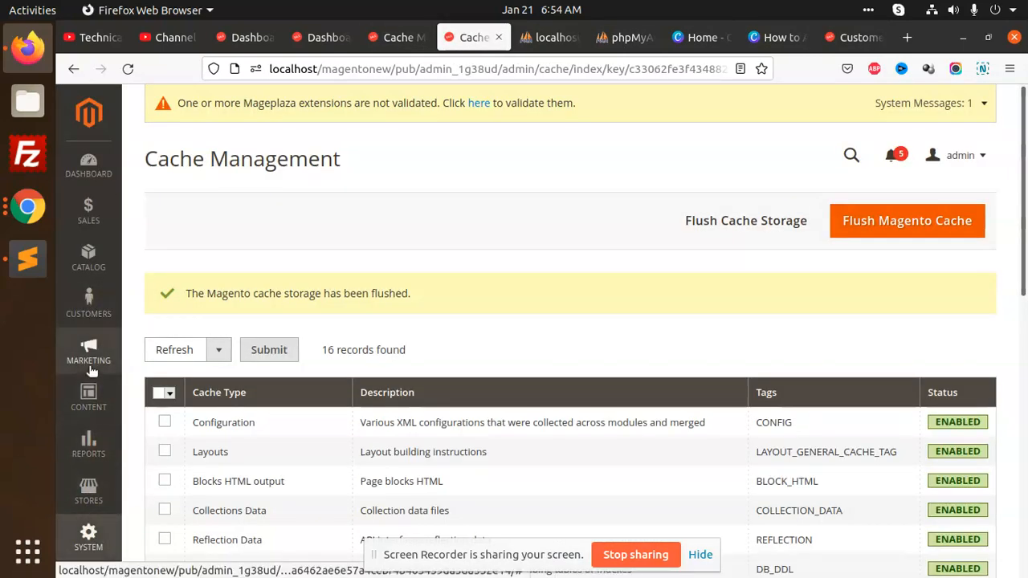
{"action": "left_click", "coordinate": [89, 397]}
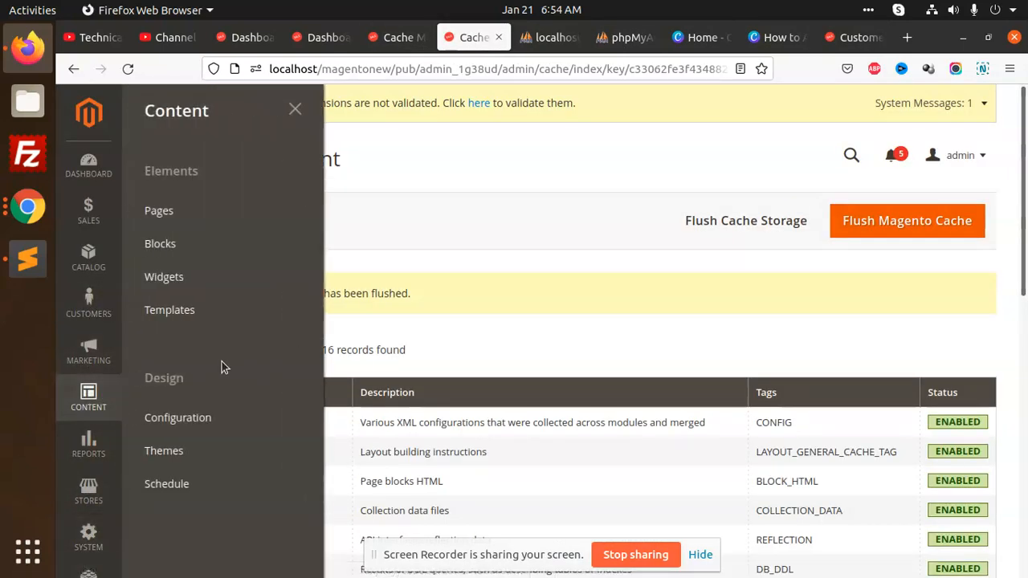
{"action": "left_click", "coordinate": [193, 417]}
{"action": "left_click", "coordinate": [971, 300]}
{"action": "left_click", "coordinate": [434, 353]}
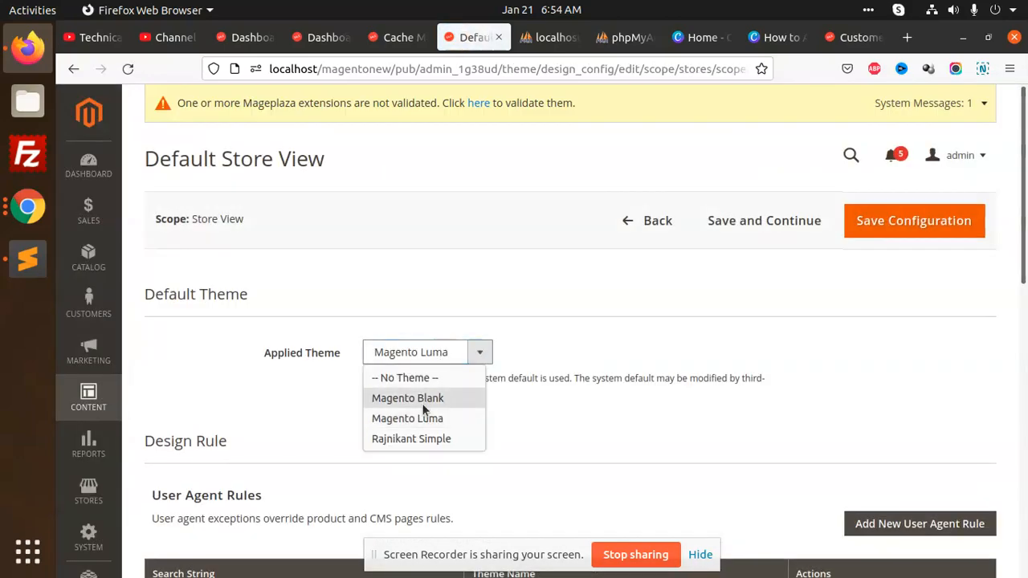
{"action": "left_click", "coordinate": [436, 438]}
{"action": "left_click", "coordinate": [869, 238]}
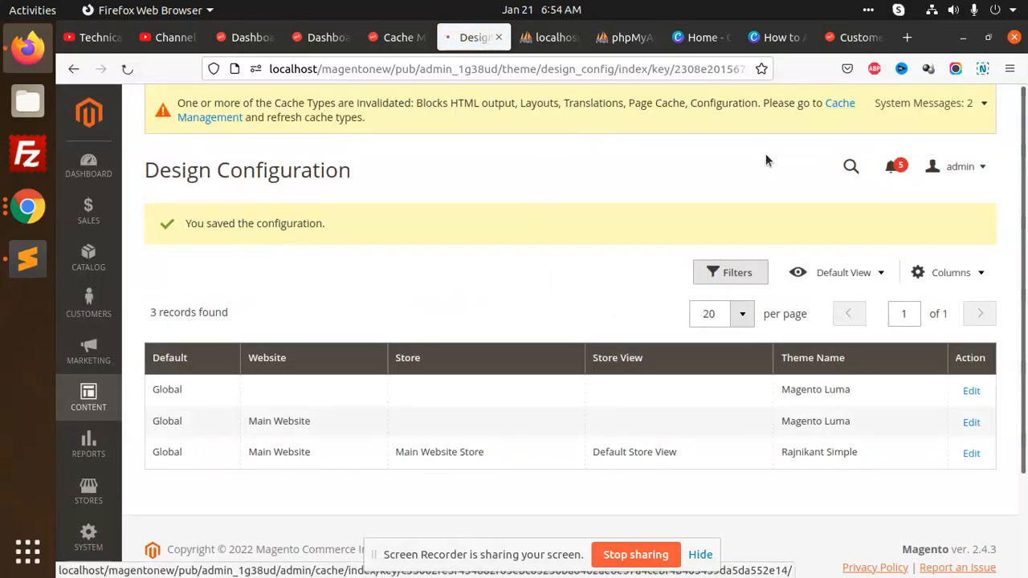
{"action": "left_click", "coordinate": [836, 105]}
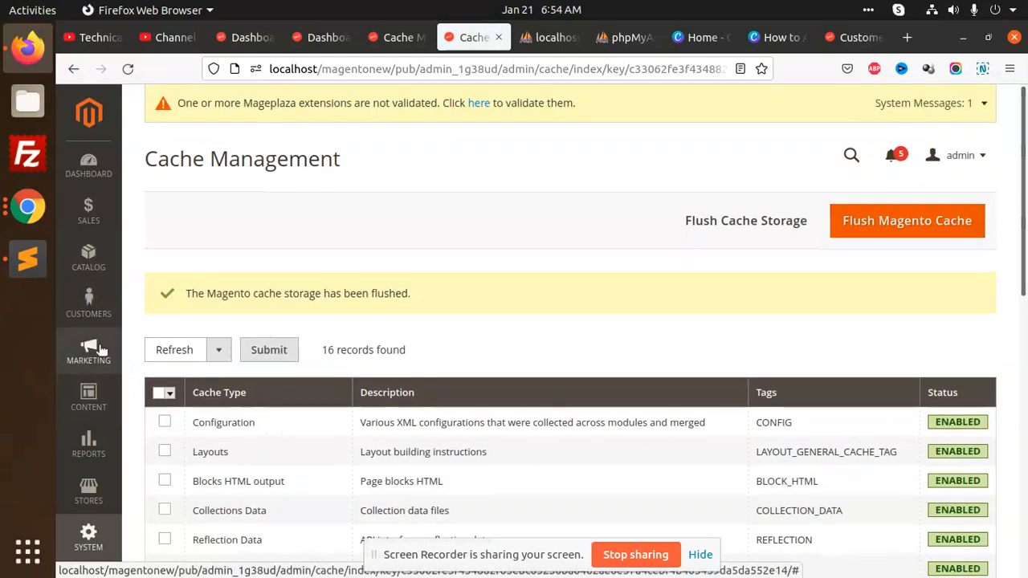
{"action": "left_click", "coordinate": [96, 392]}
{"action": "left_click", "coordinate": [171, 310]}
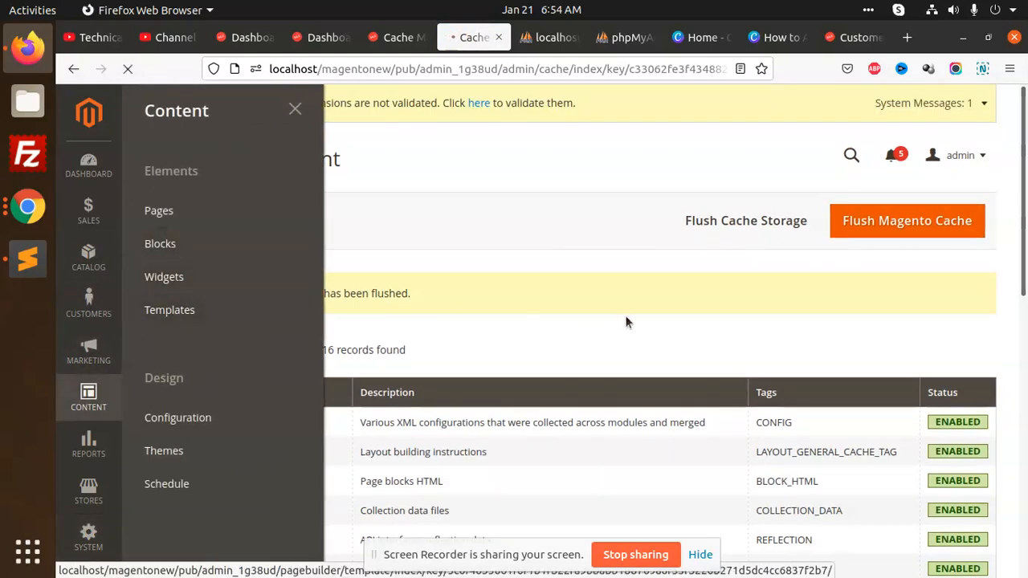
{"action": "scroll", "coordinate": [626, 319], "scroll_direction": "down", "scroll_amount": 2}
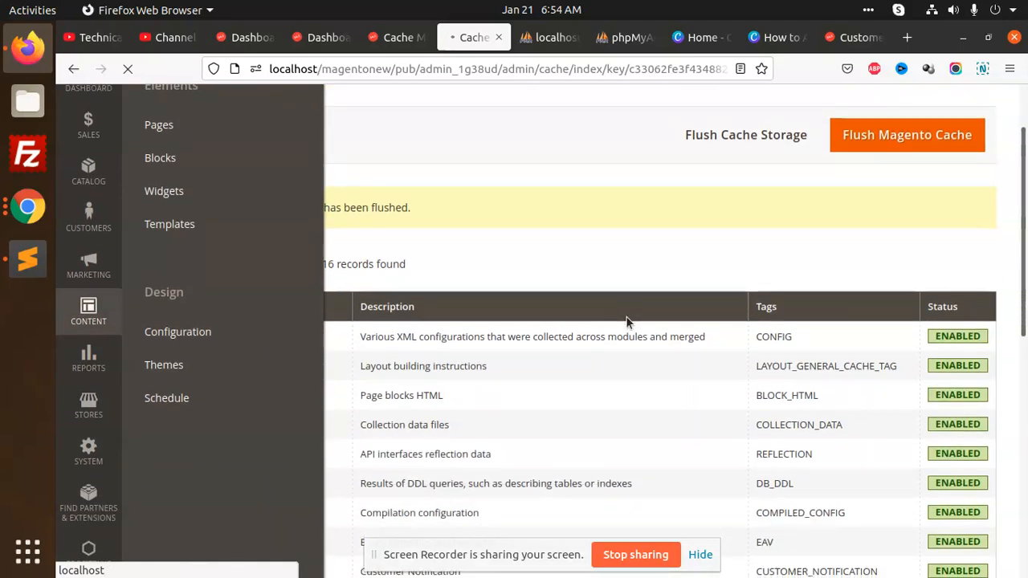
{"action": "scroll", "coordinate": [627, 322], "scroll_direction": "down", "scroll_amount": 3}
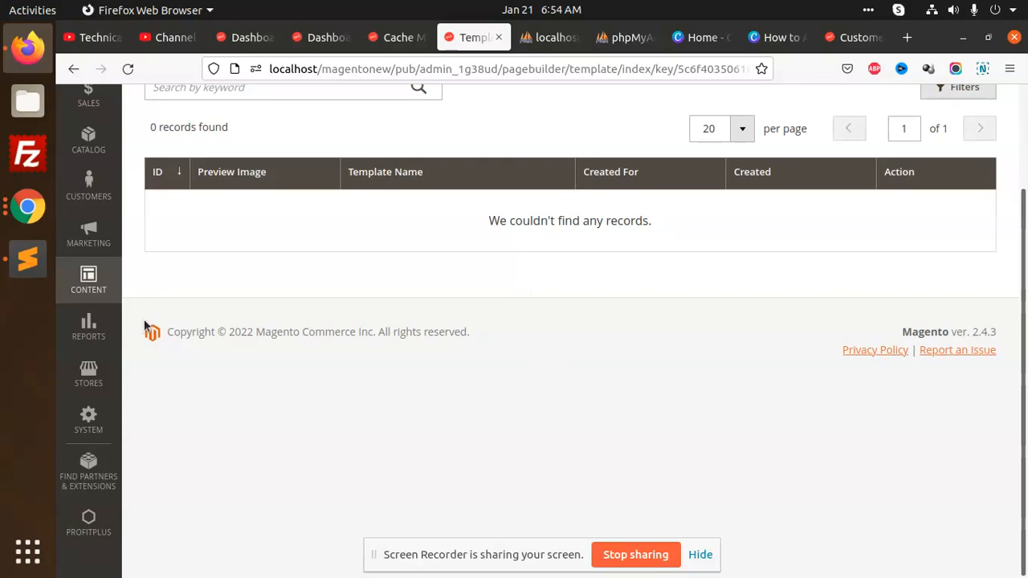
Open the Login Info widget from the content widgets list
{"action": "left_click", "coordinate": [88, 281]}
{"action": "left_click", "coordinate": [175, 277]}
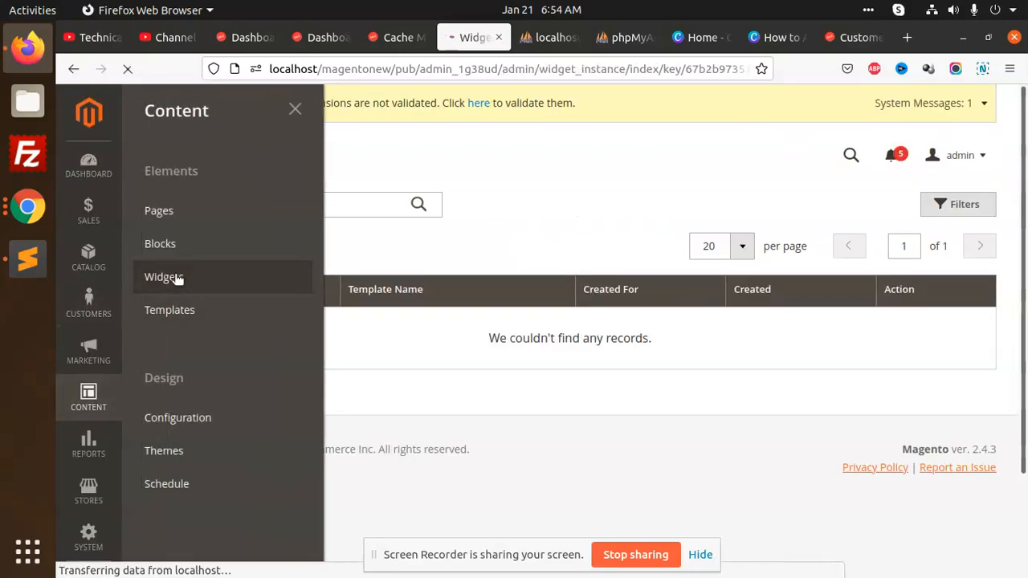
{"action": "scroll", "coordinate": [522, 356], "scroll_direction": "down", "scroll_amount": 5}
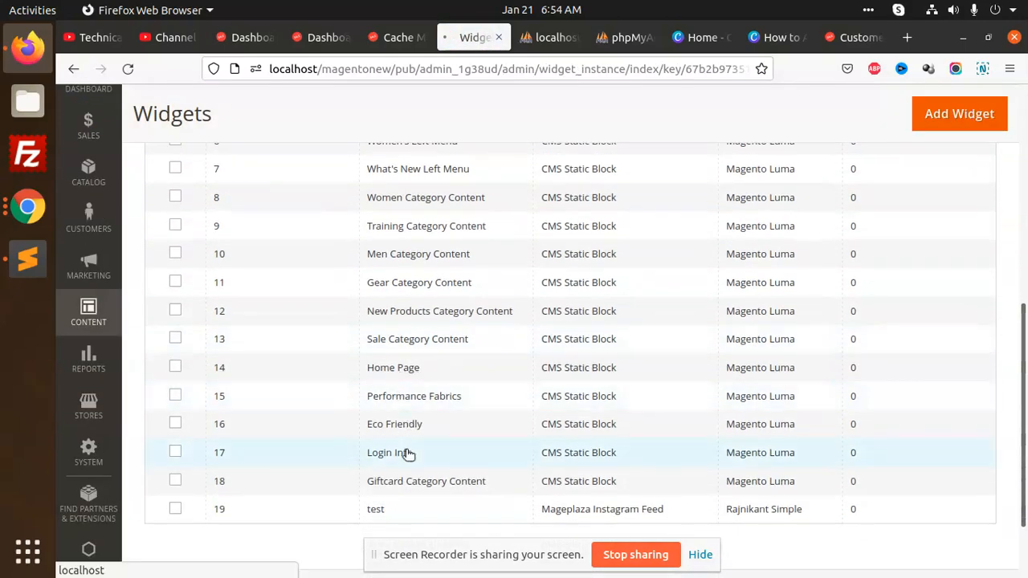
{"action": "left_click", "coordinate": [408, 454]}
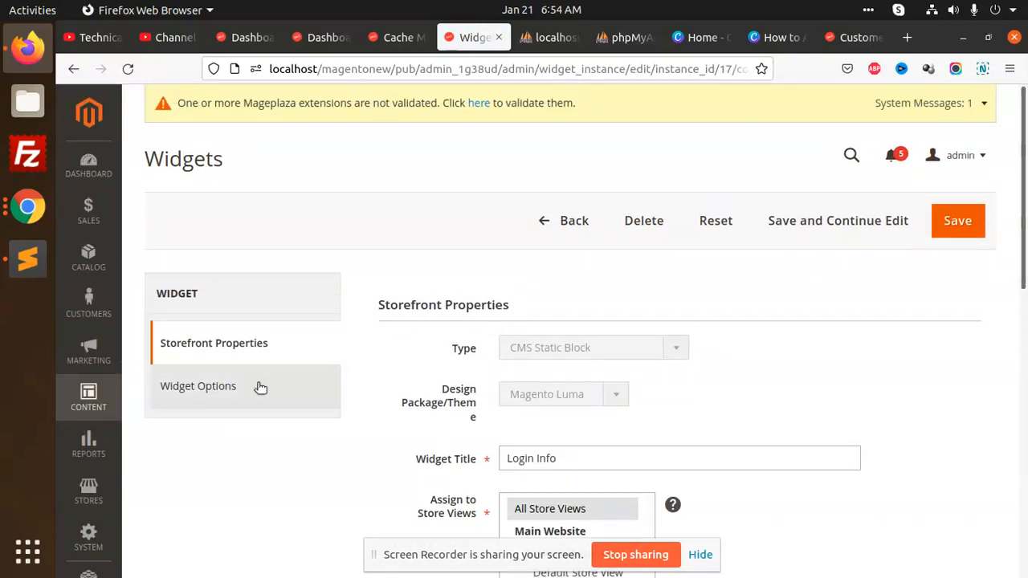
Review the Login Info widget's design theme, store views, layout update and assigned block
{"action": "scroll", "coordinate": [562, 362], "scroll_direction": "down", "scroll_amount": 2}
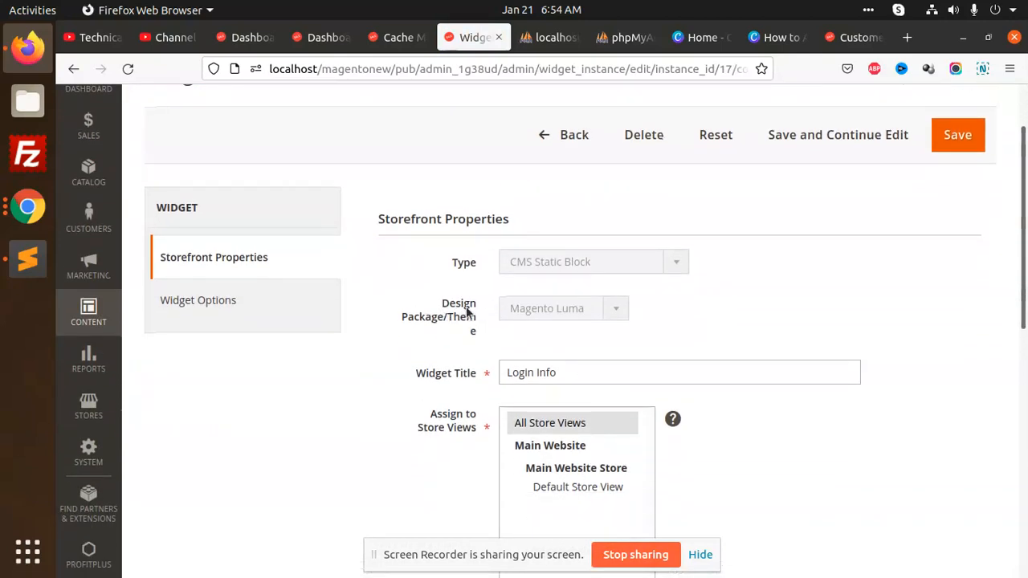
{"action": "scroll", "coordinate": [602, 310], "scroll_direction": "down", "scroll_amount": 1}
{"action": "scroll", "coordinate": [606, 310], "scroll_direction": "down", "scroll_amount": 10}
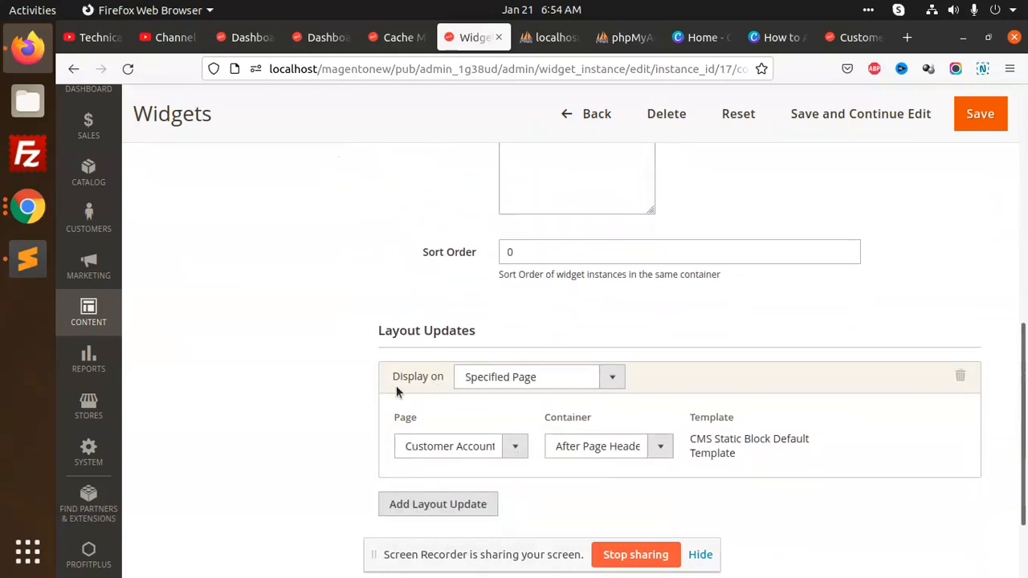
{"action": "scroll", "coordinate": [407, 389], "scroll_direction": "up", "scroll_amount": 12}
{"action": "left_click", "coordinate": [313, 299]}
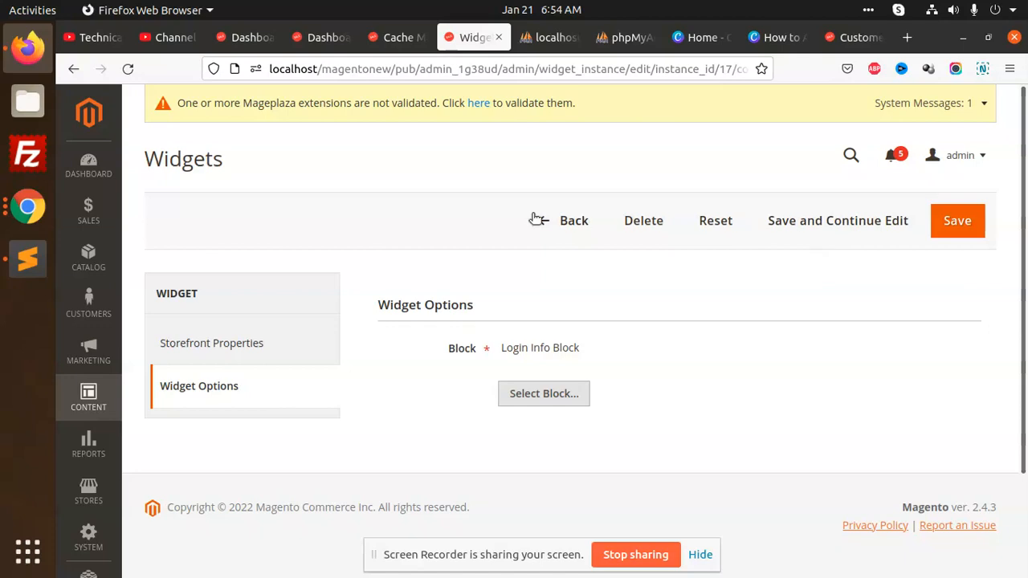
Start a new content widget of type CMS Static Block with the Rajnikant Simple design theme
{"action": "left_click", "coordinate": [89, 395]}
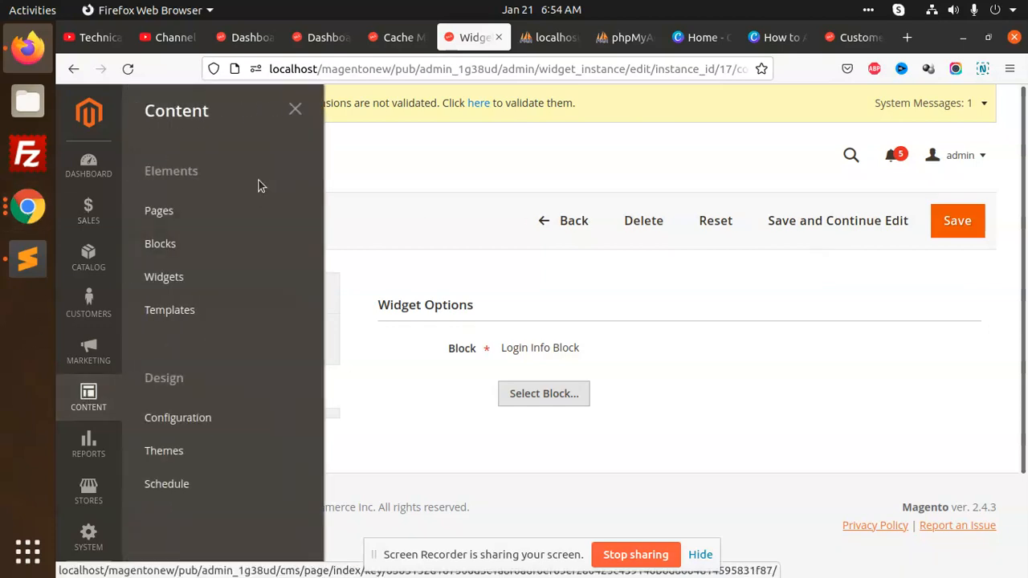
{"action": "left_click", "coordinate": [180, 277]}
{"action": "left_click", "coordinate": [936, 229]}
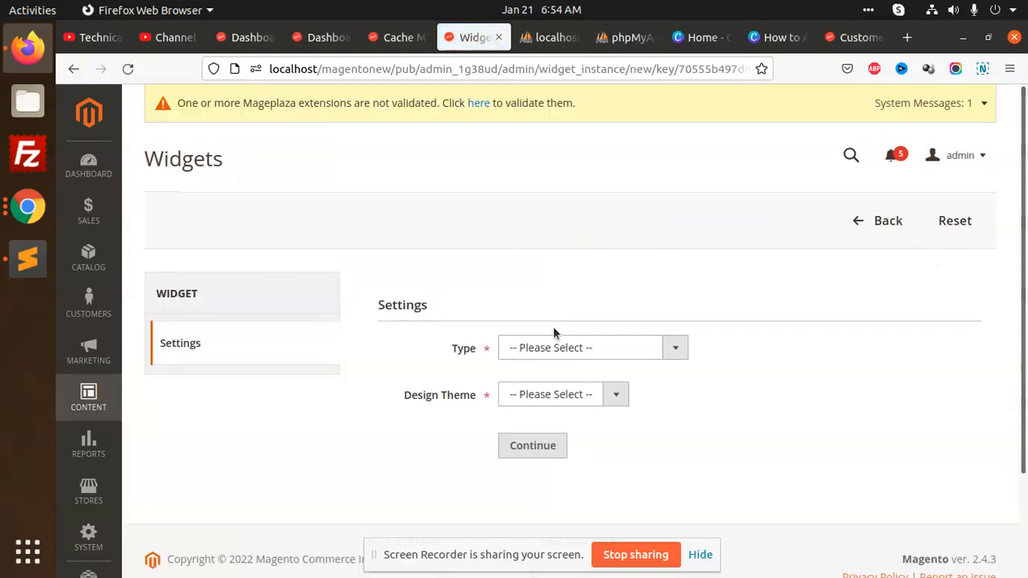
{"action": "left_click", "coordinate": [563, 352]}
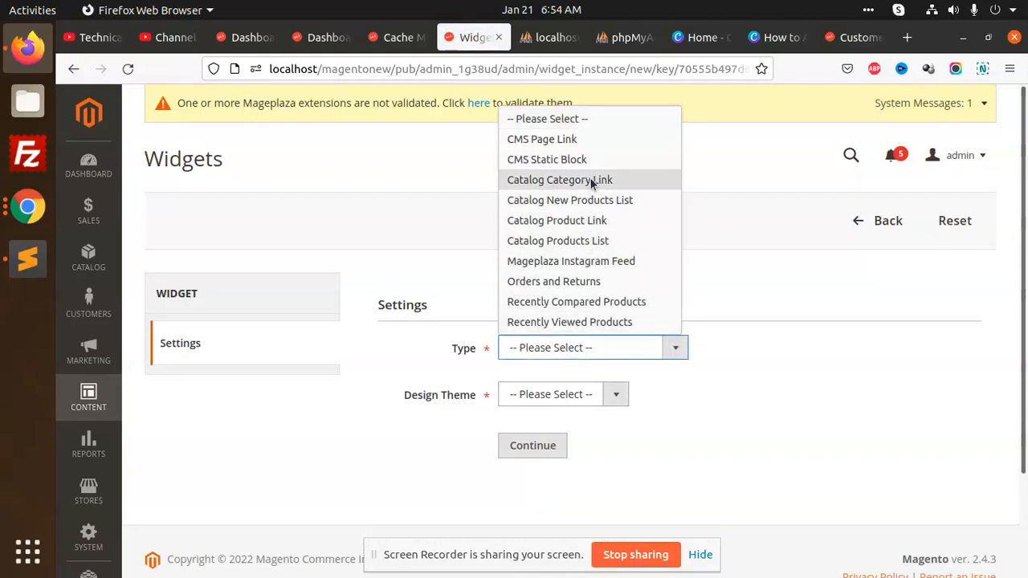
{"action": "left_click", "coordinate": [581, 159]}
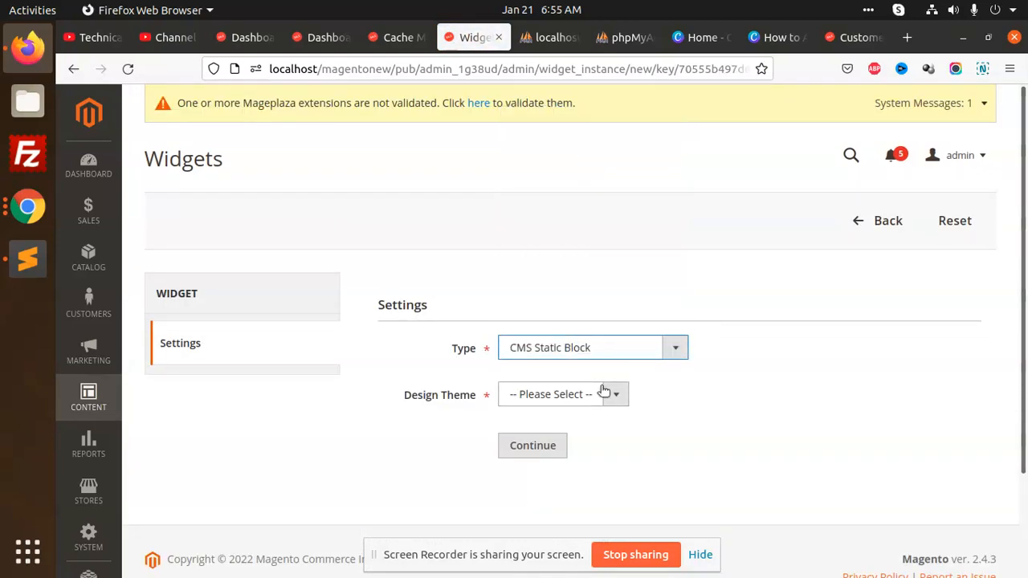
{"action": "left_click", "coordinate": [602, 394]}
{"action": "left_click", "coordinate": [572, 480]}
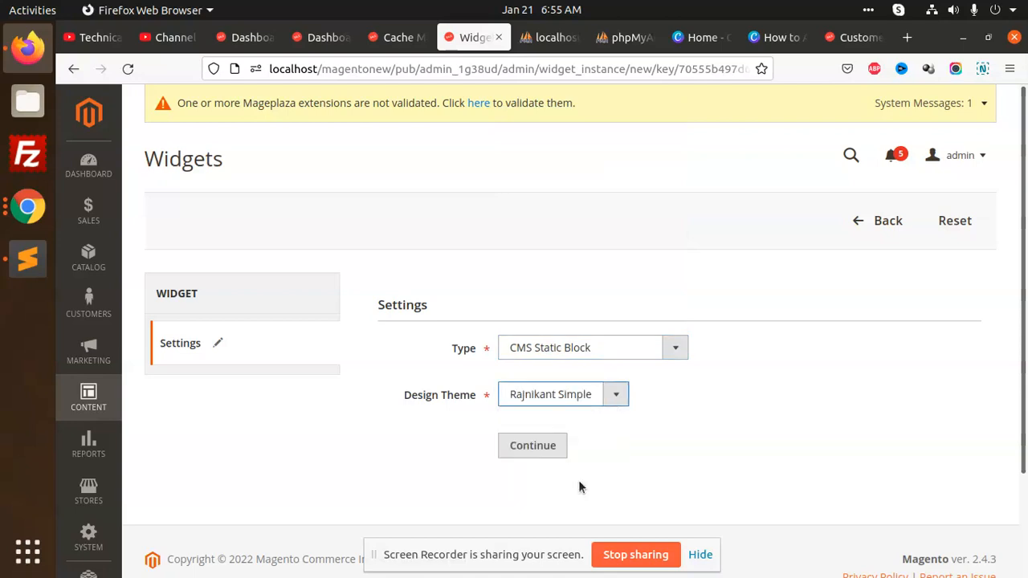
{"action": "left_click", "coordinate": [533, 446]}
Title the widget "login info" and assign it to All Store Views
{"action": "left_click", "coordinate": [554, 294]}
{"action": "type", "text": "login info"}
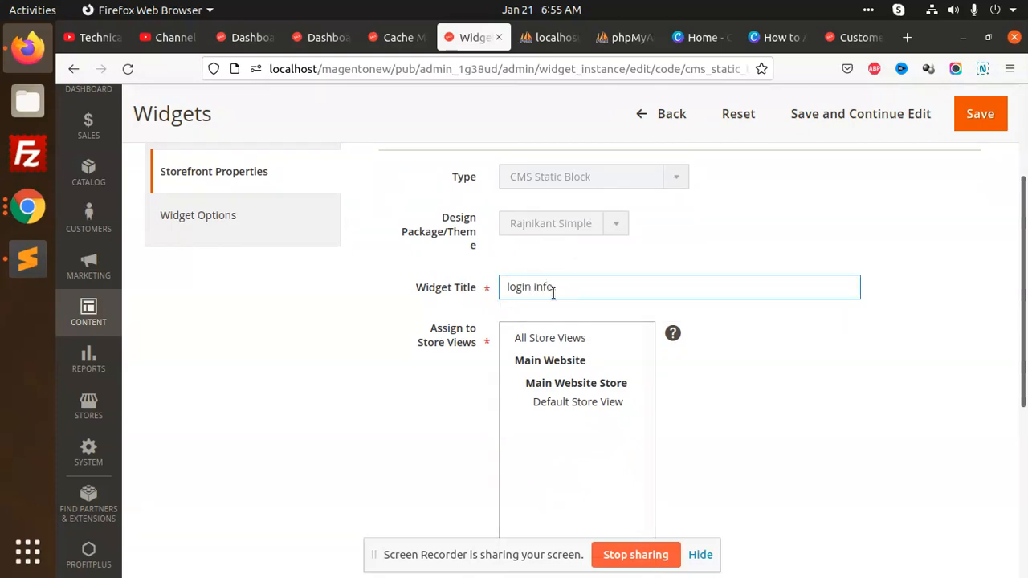
{"action": "left_click", "coordinate": [575, 340]}
{"action": "left_click", "coordinate": [785, 362]}
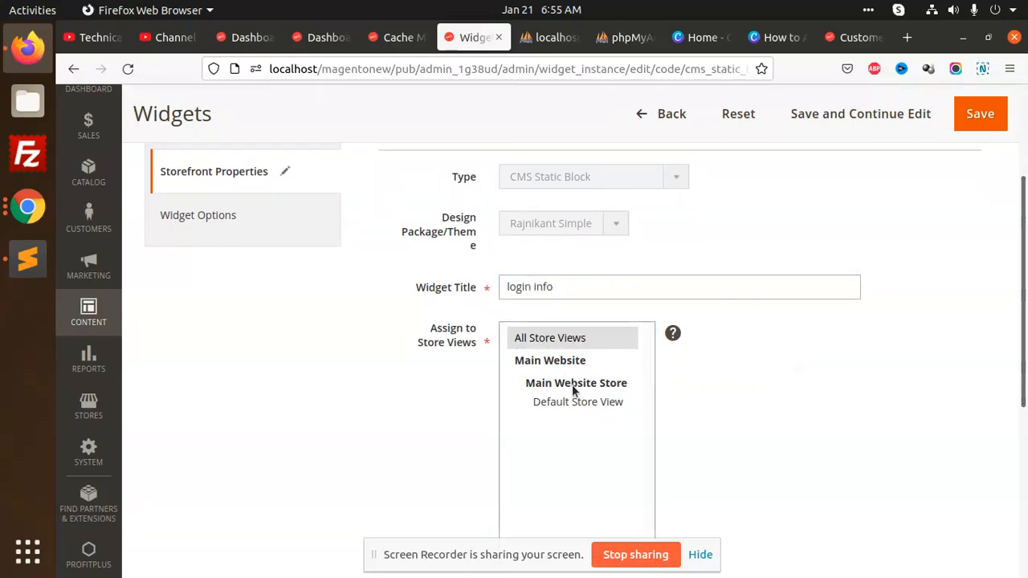
Add a layout update to the login info widget and display it on a Specified Page
{"action": "scroll", "coordinate": [700, 371], "scroll_direction": "down", "scroll_amount": 3}
{"action": "scroll", "coordinate": [584, 372], "scroll_direction": "down", "scroll_amount": 5}
{"action": "left_click", "coordinate": [539, 273]}
{"action": "left_click", "coordinate": [451, 393]}
{"action": "left_click", "coordinate": [508, 342]}
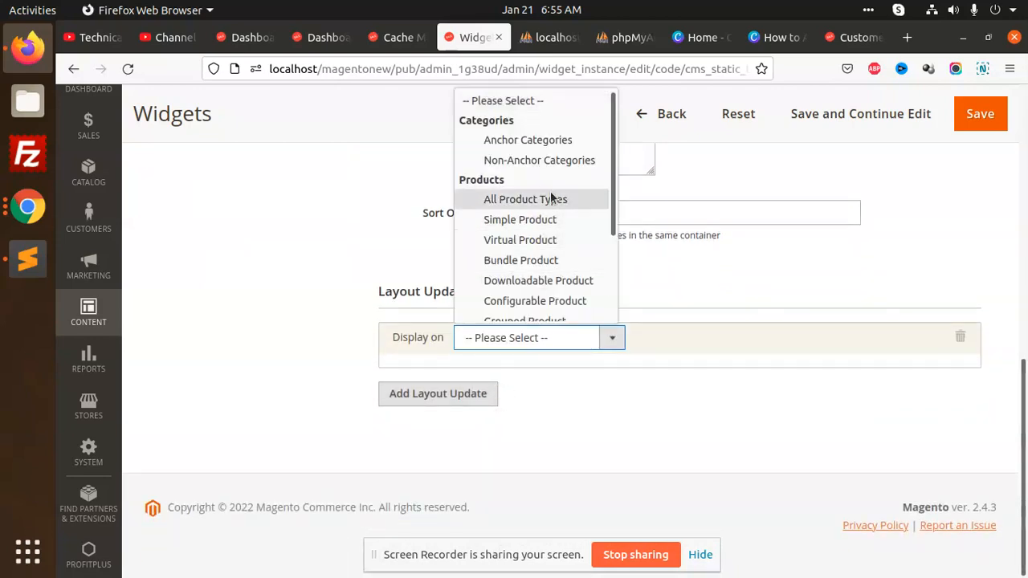
{"action": "scroll", "coordinate": [554, 267], "scroll_direction": "down", "scroll_amount": 2}
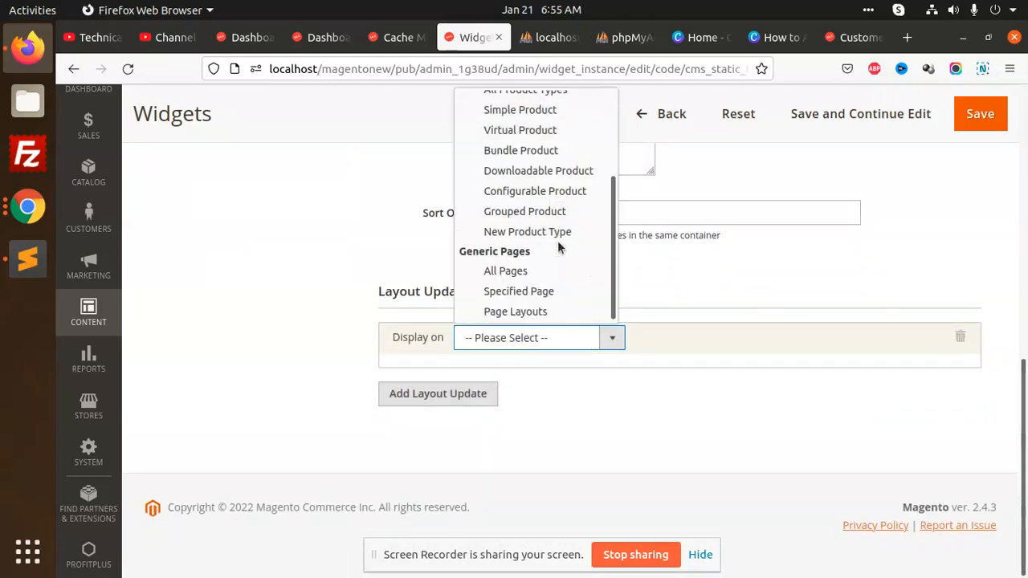
{"action": "left_click", "coordinate": [549, 291]}
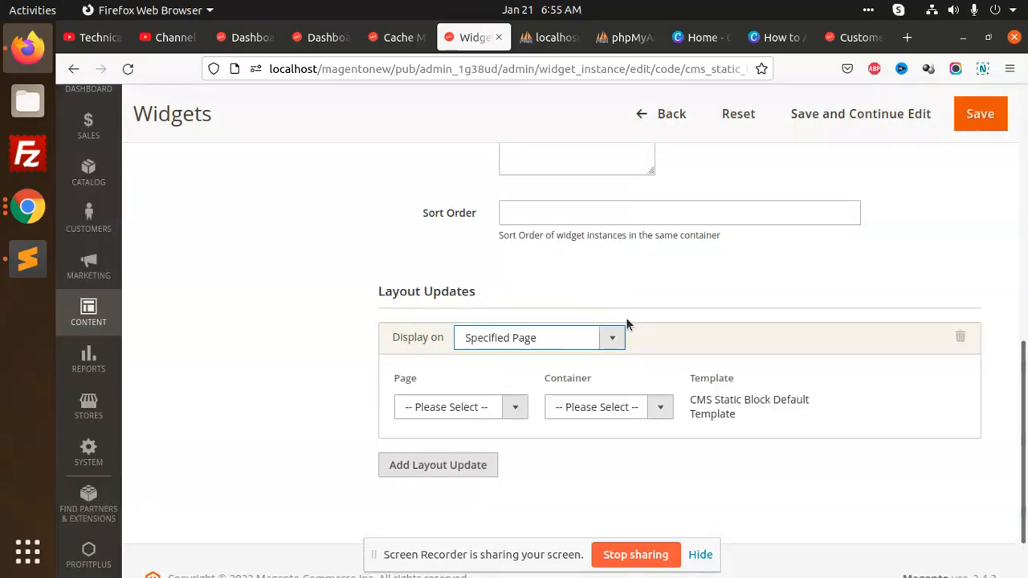
Set the layout update's page to Customer Account Login Form and its container to After Page Header
{"action": "left_click", "coordinate": [494, 336]}
{"action": "scroll", "coordinate": [482, 285], "scroll_direction": "down", "scroll_amount": 1}
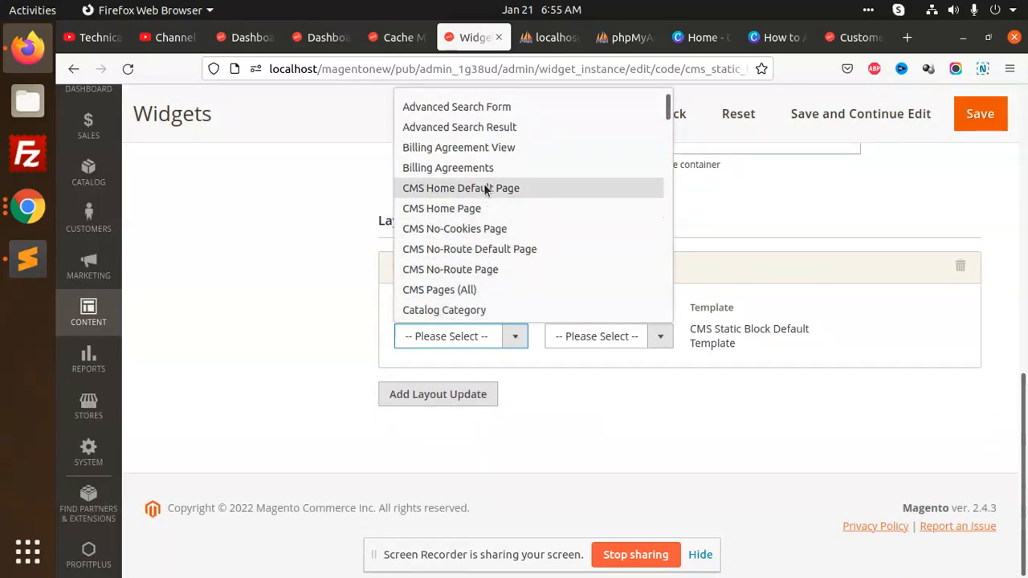
{"action": "scroll", "coordinate": [497, 275], "scroll_direction": "down", "scroll_amount": 2}
{"action": "scroll", "coordinate": [505, 233], "scroll_direction": "down", "scroll_amount": 2}
{"action": "scroll", "coordinate": [505, 251], "scroll_direction": "down", "scroll_amount": 2}
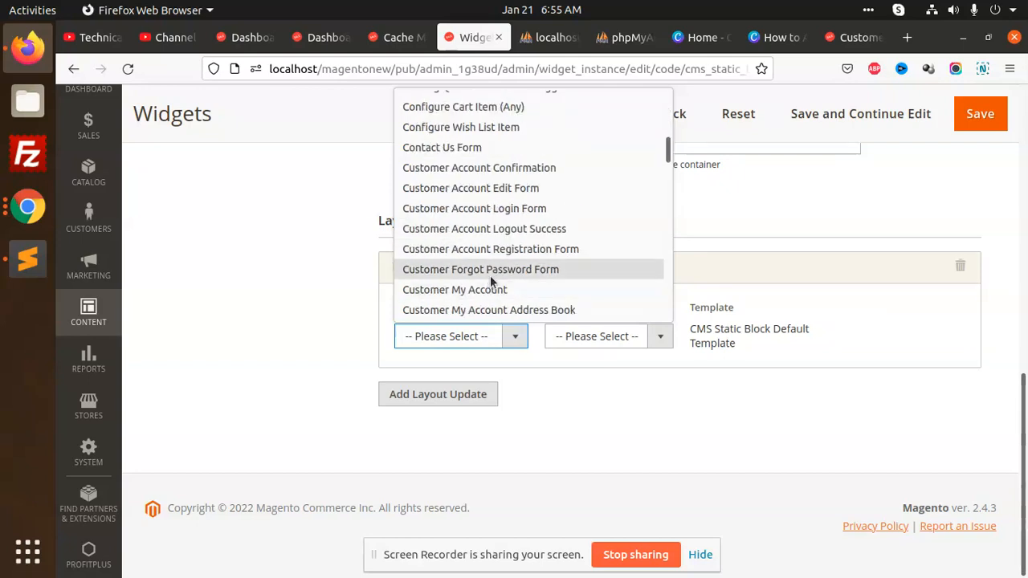
{"action": "left_click", "coordinate": [520, 210]}
{"action": "left_click", "coordinate": [605, 337]}
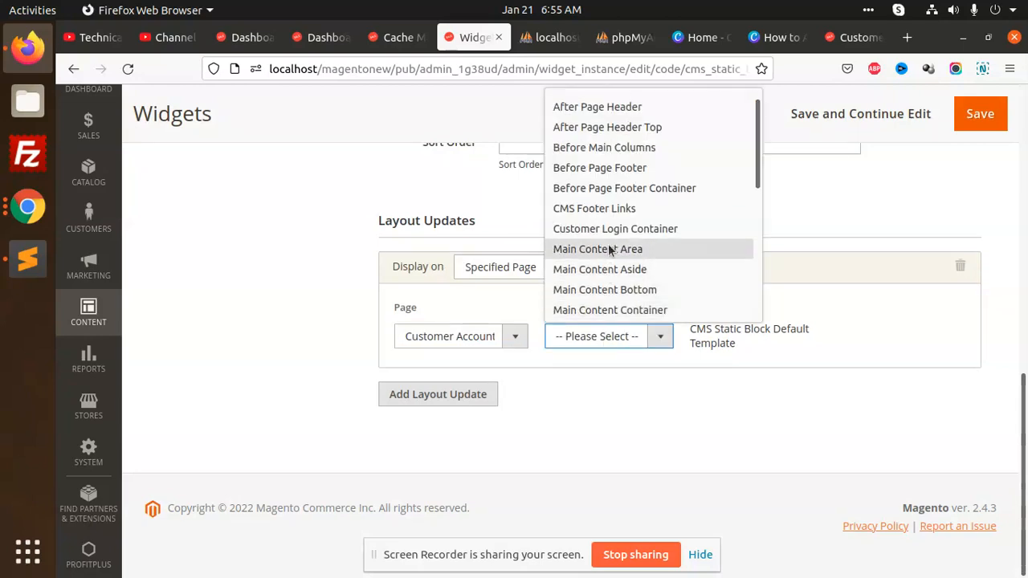
{"action": "left_click", "coordinate": [626, 113]}
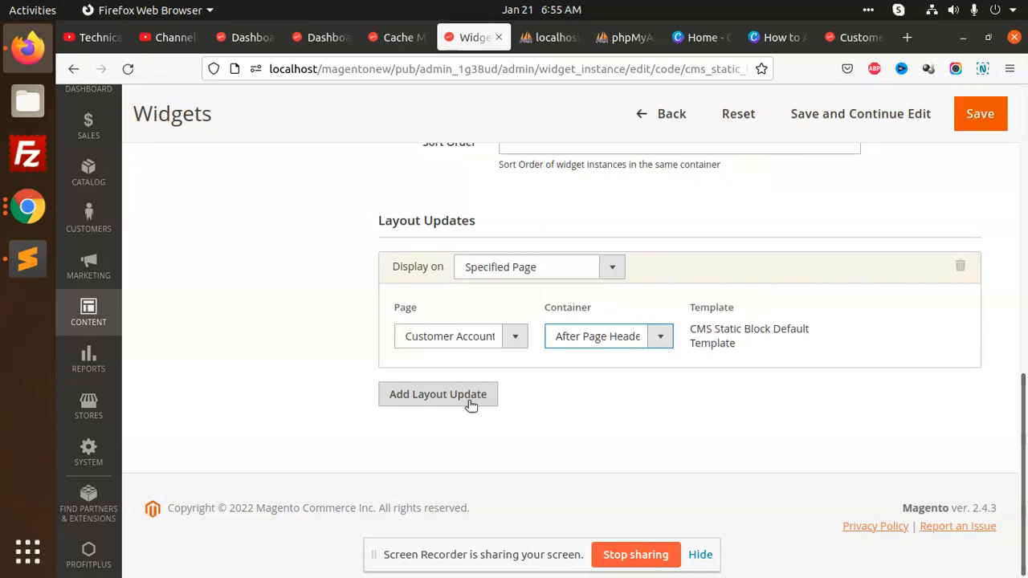
Assign the Login Info Block as the widget's static block and save the widget
{"action": "scroll", "coordinate": [350, 345], "scroll_direction": "up", "scroll_amount": 5}
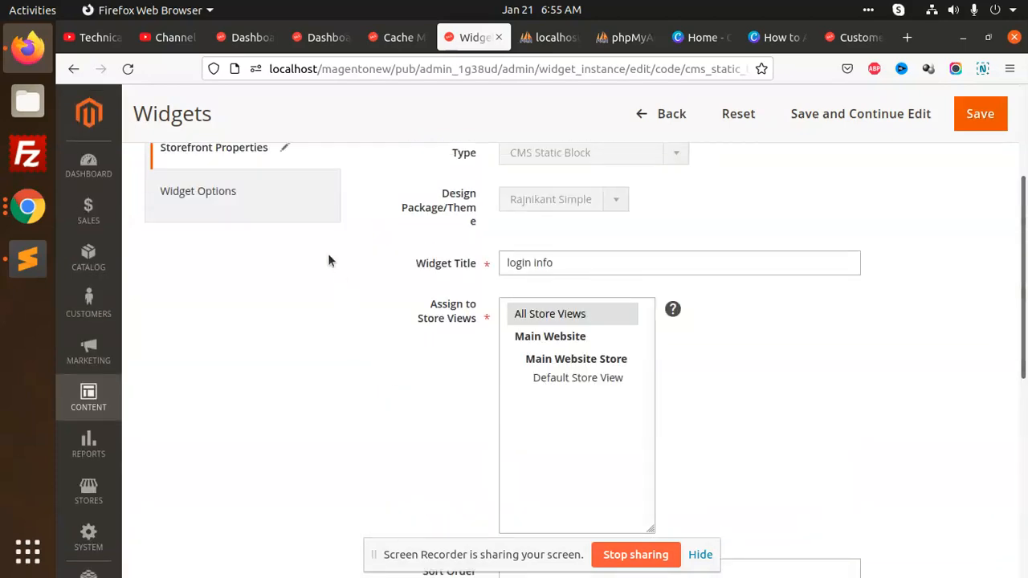
{"action": "left_click", "coordinate": [273, 205]}
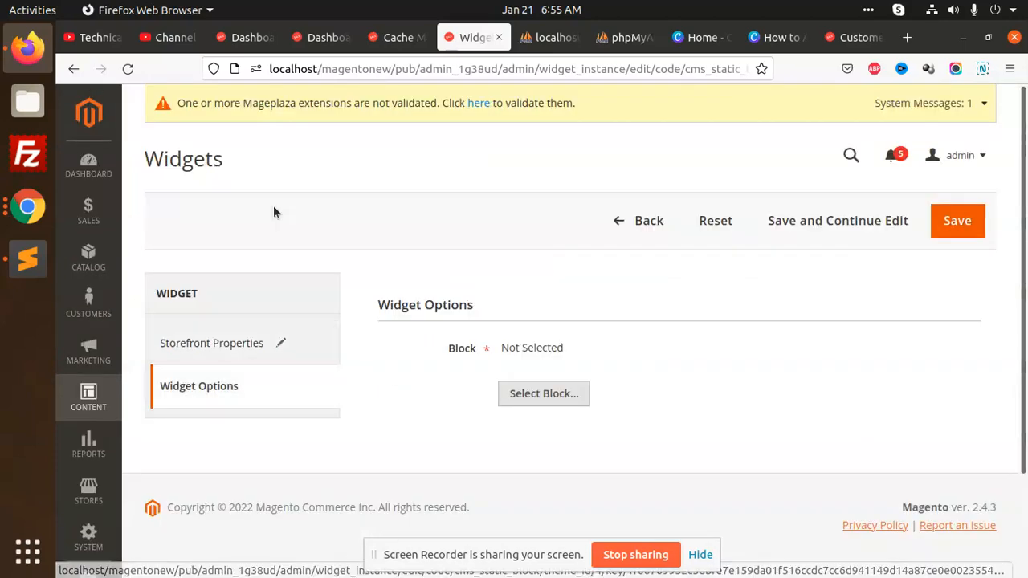
{"action": "left_click", "coordinate": [567, 393]}
{"action": "scroll", "coordinate": [494, 426], "scroll_direction": "down", "scroll_amount": 3}
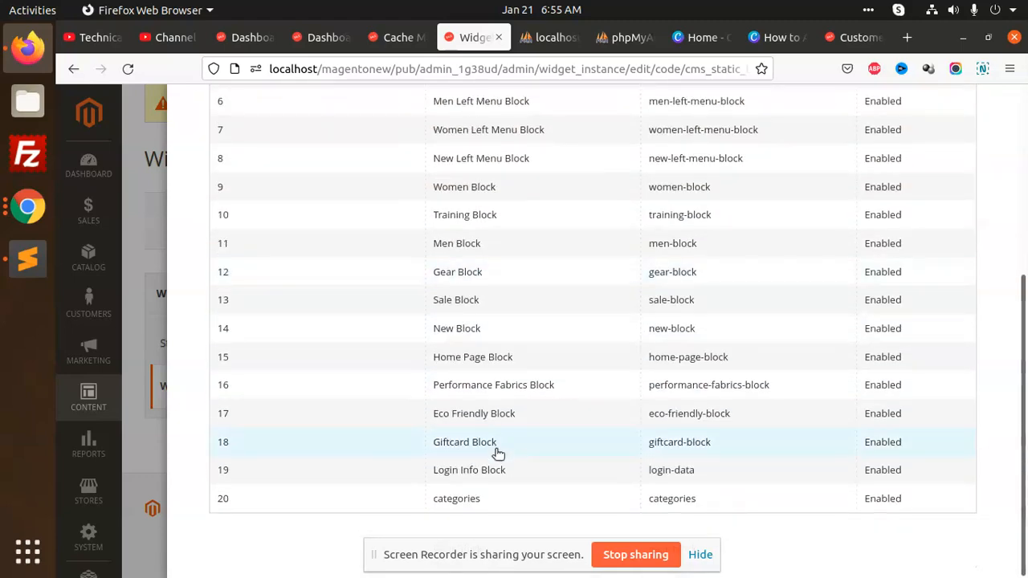
{"action": "left_click", "coordinate": [506, 467]}
{"action": "left_click", "coordinate": [936, 234]}
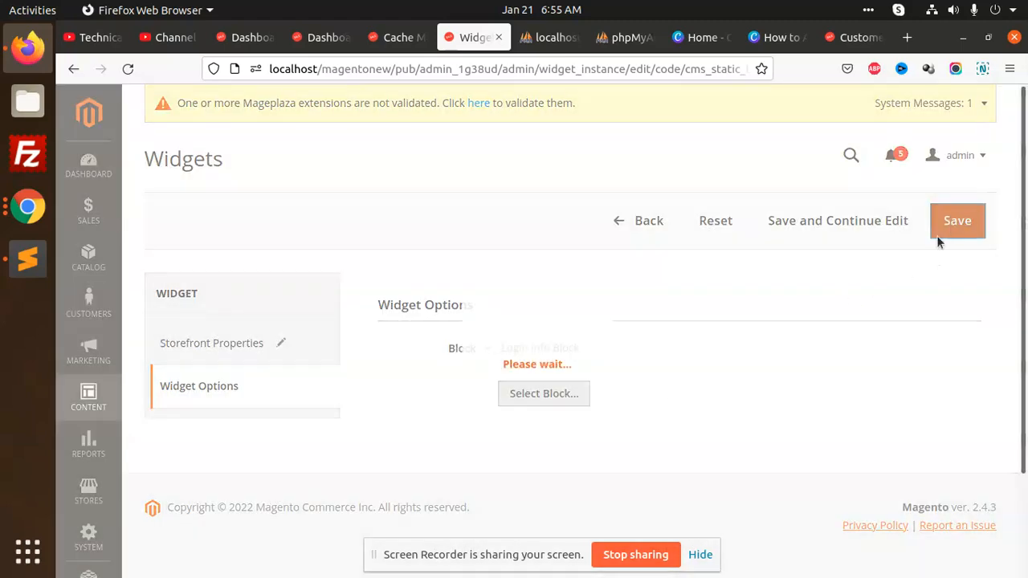
Flush the Magento cache from Cache Management and reload the storefront's Customer Login page
{"action": "left_click", "coordinate": [725, 108]}
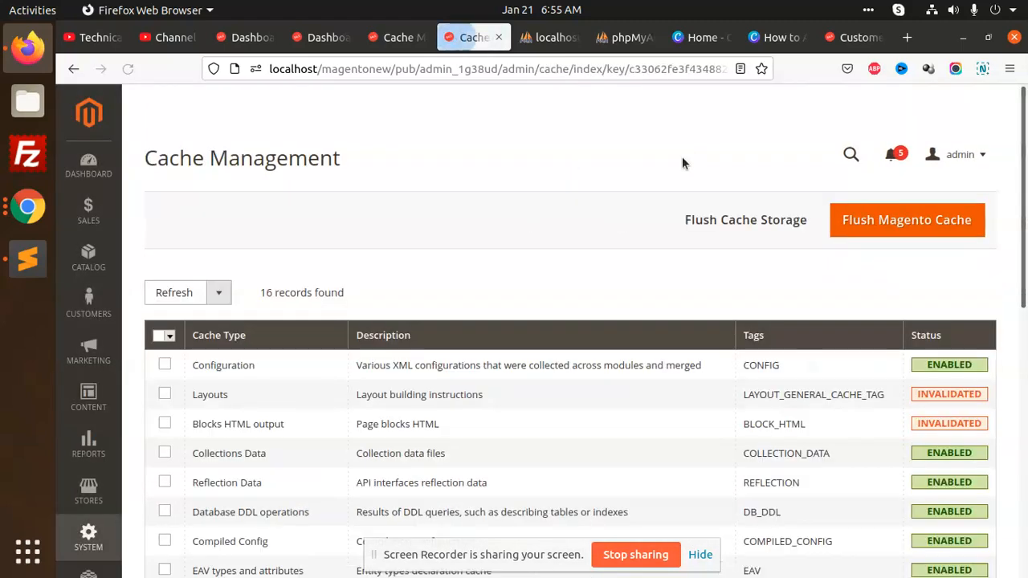
{"action": "left_click", "coordinate": [873, 231]}
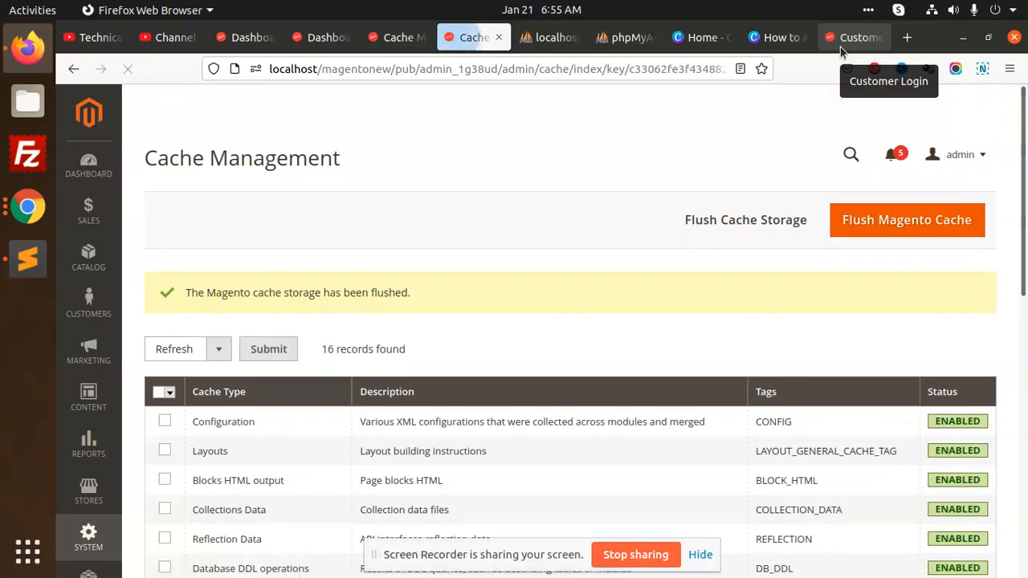
{"action": "left_click", "coordinate": [840, 46]}
{"action": "left_click", "coordinate": [128, 68]}
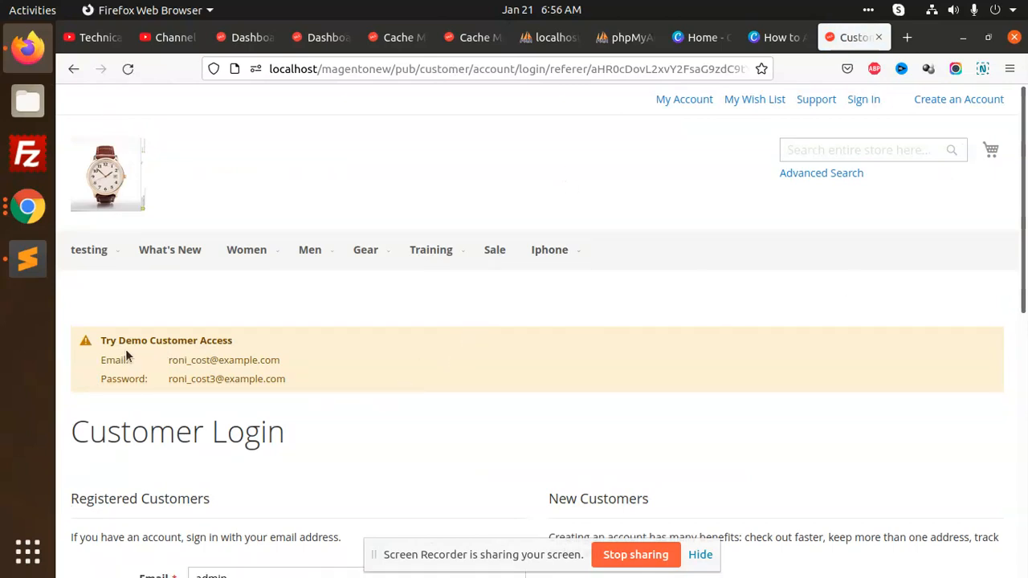
Examine the demo customer access block above the Customer Login heading and the login form below it
{"action": "left_click_drag", "start_coordinate": [107, 343], "coordinate": [281, 398]}
{"action": "left_click", "coordinate": [283, 396]}
{"action": "scroll", "coordinate": [382, 395], "scroll_direction": "down", "scroll_amount": 3}
{"action": "scroll", "coordinate": [381, 385], "scroll_direction": "down", "scroll_amount": 2}
{"action": "scroll", "coordinate": [380, 393], "scroll_direction": "up", "scroll_amount": 4}
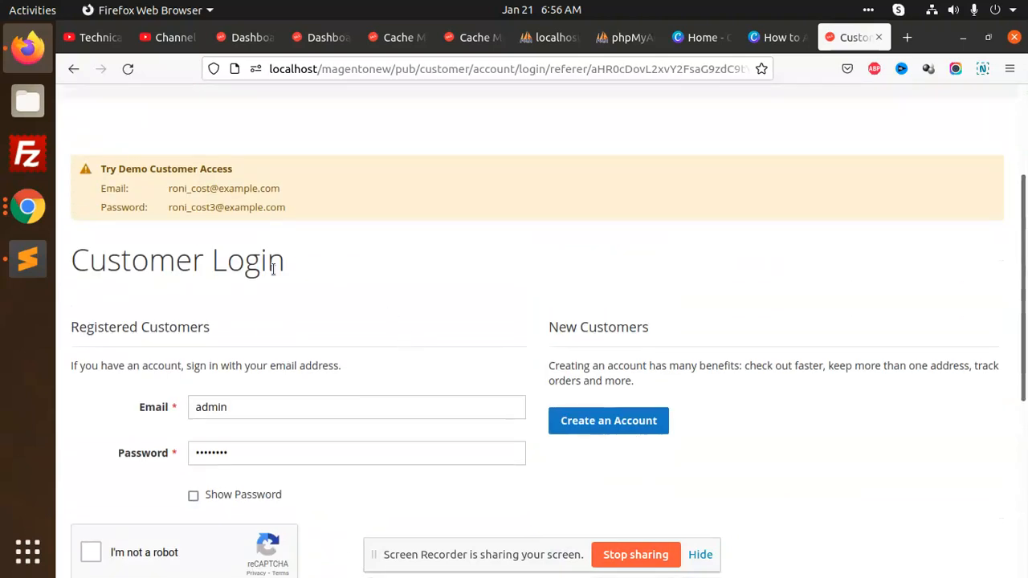
{"action": "left_click_drag", "start_coordinate": [103, 166], "coordinate": [346, 211]}
{"action": "left_click", "coordinate": [346, 212]}
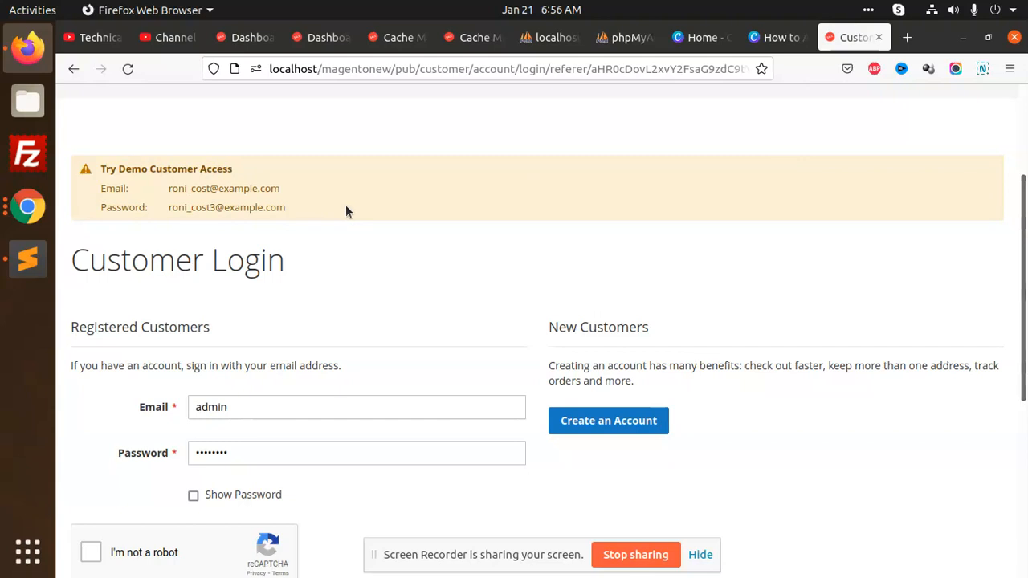